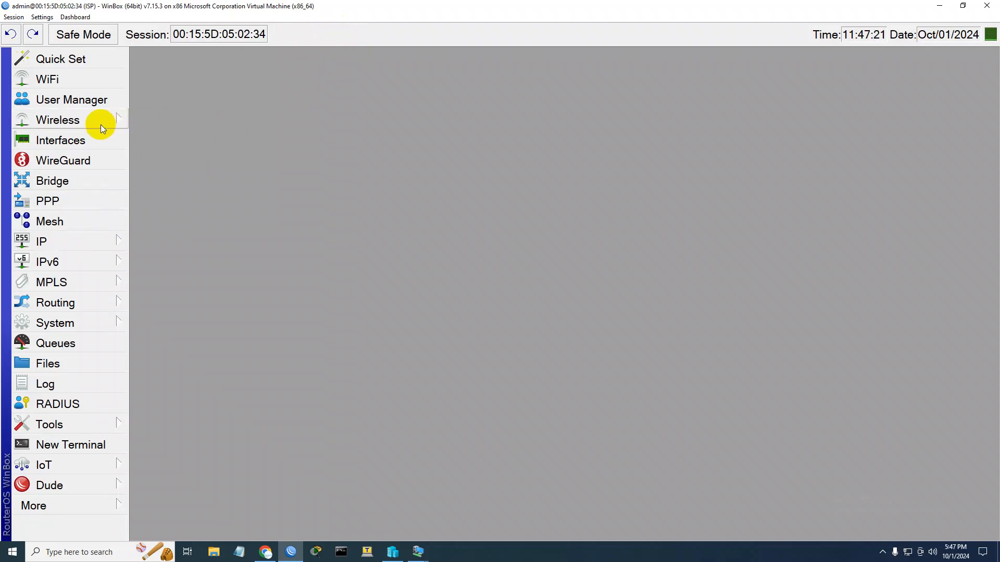
left_click(108, 243)
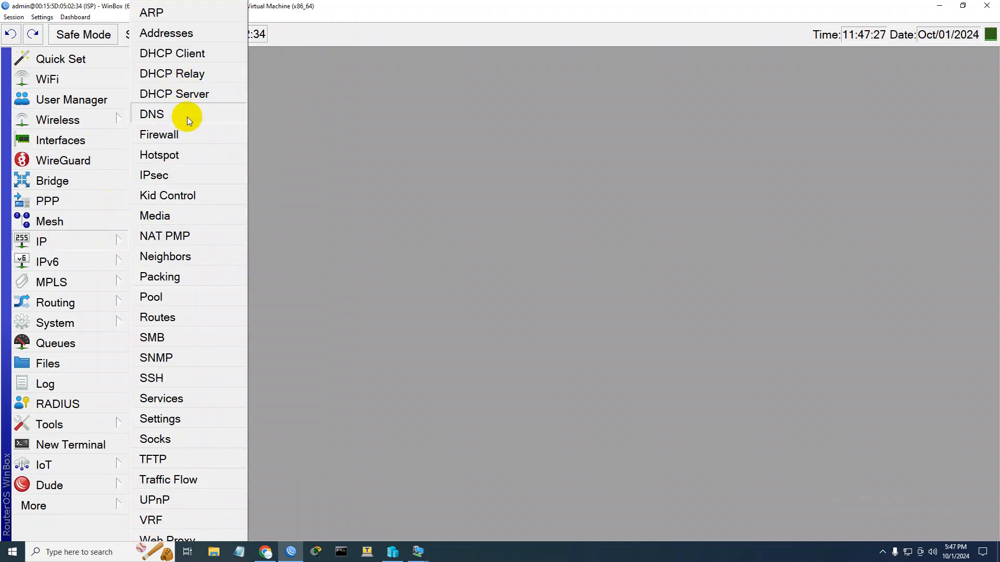
left_click(322, 151)
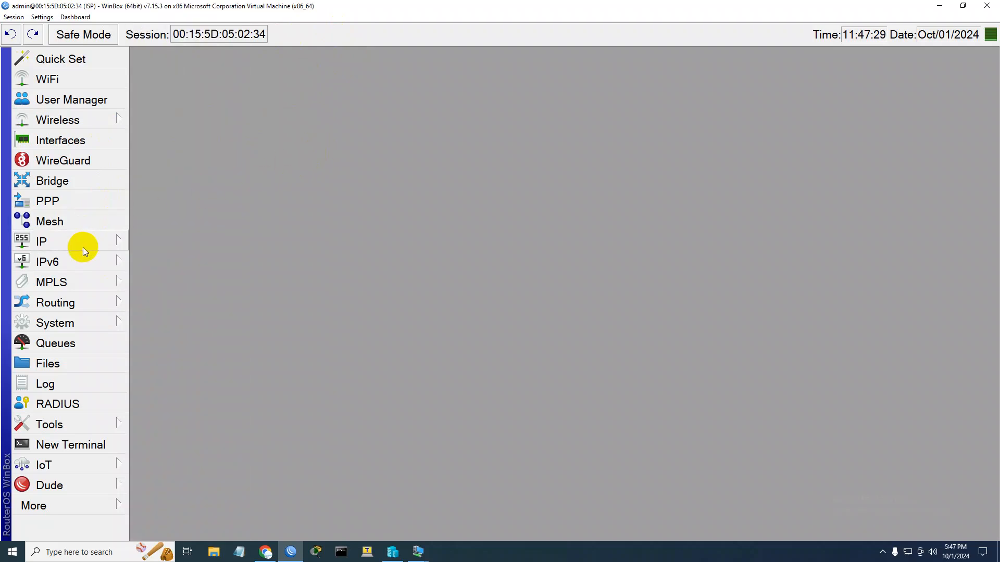
Minimize WinBox and open Paint with a blank canvas
left_click(291, 556)
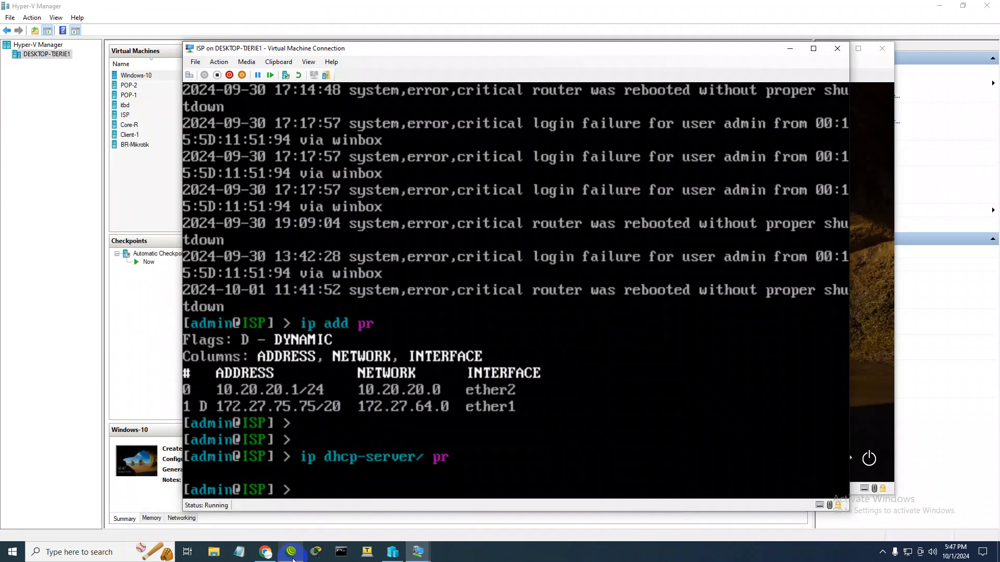
left_click(101, 555)
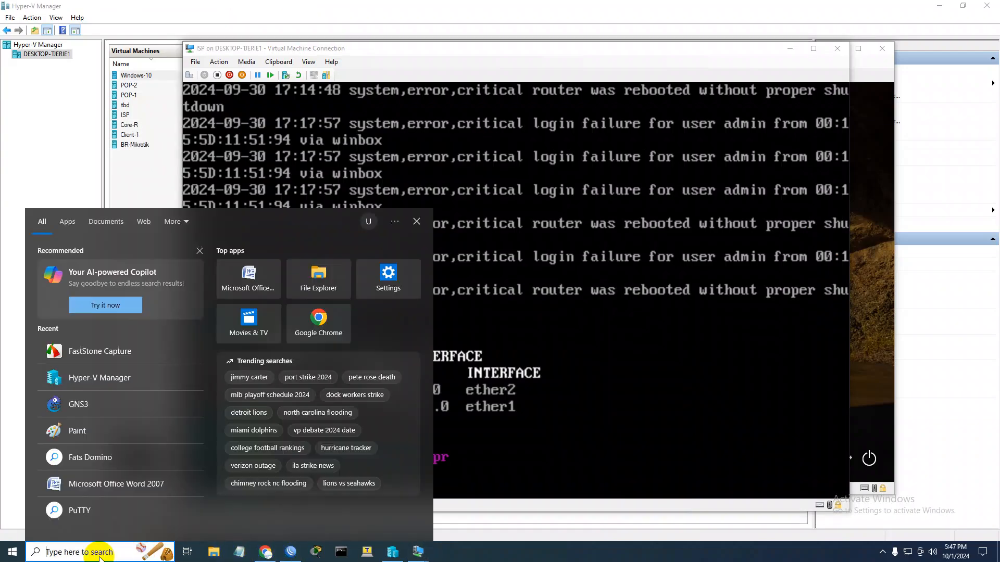
type("paint")
key("Return")
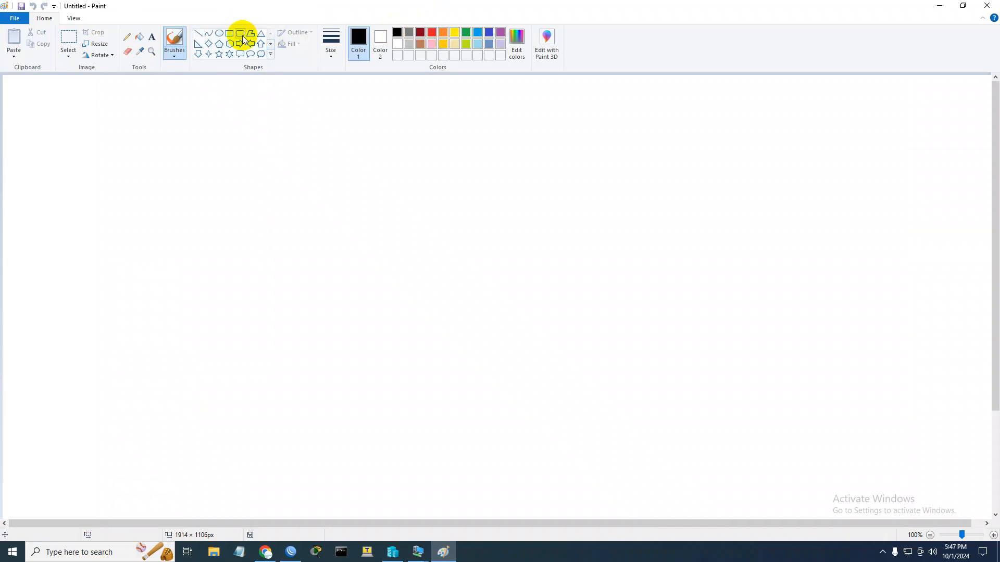
Draw a wide rectangle for the router and, below it, a computer made of a square with a small triangle stand
left_click(229, 34)
left_click_drag(294, 136, 518, 182)
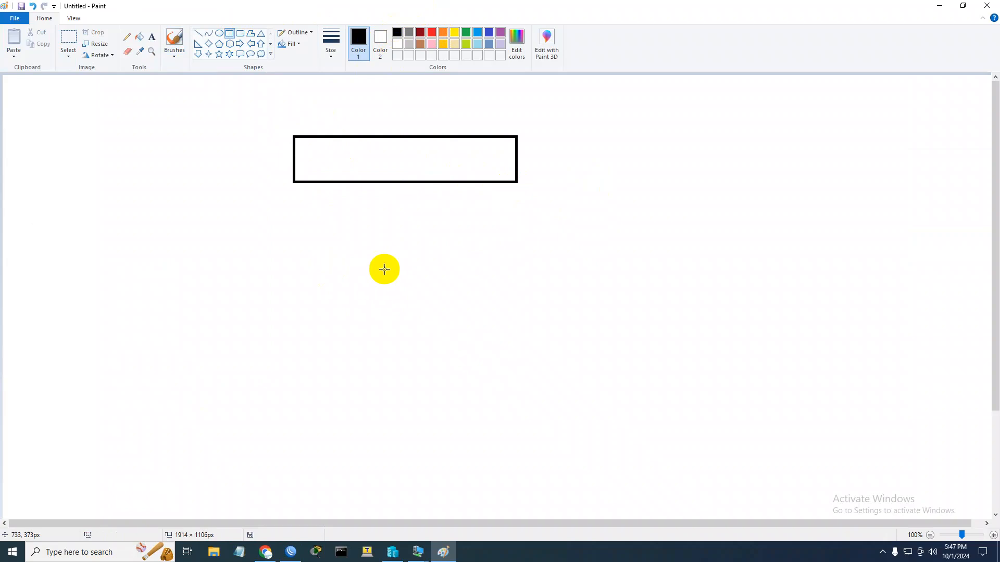
mouse_move(379, 286)
left_mouse_down()
mouse_move(435, 317)
mouse_move(441, 355)
mouse_move(454, 340)
mouse_move(454, 355)
mouse_move(433, 369)
left_mouse_up()
left_click(263, 36)
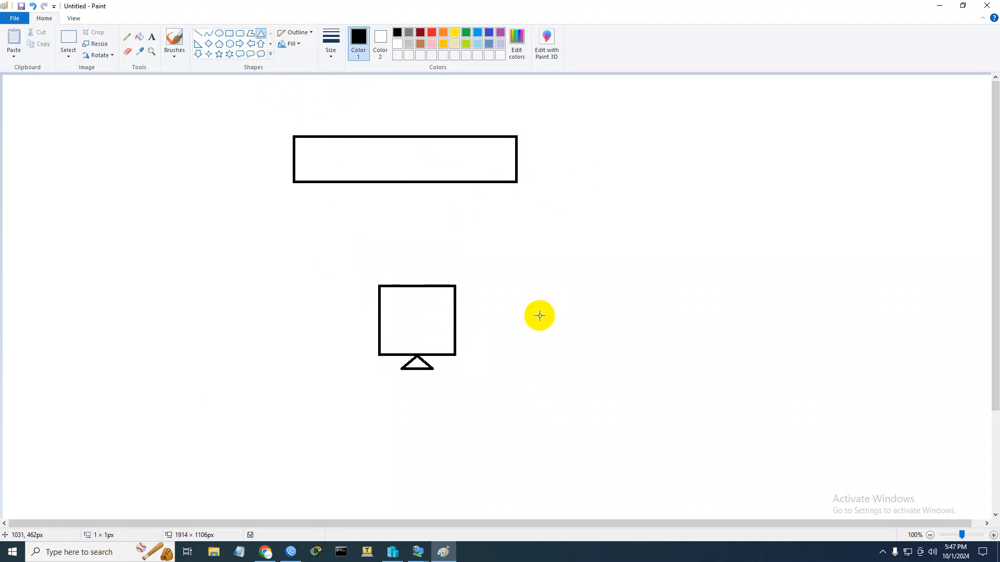
Connect the rectangle to the computer with a vertical line about 199 px long and label its router end 2
left_click(200, 33)
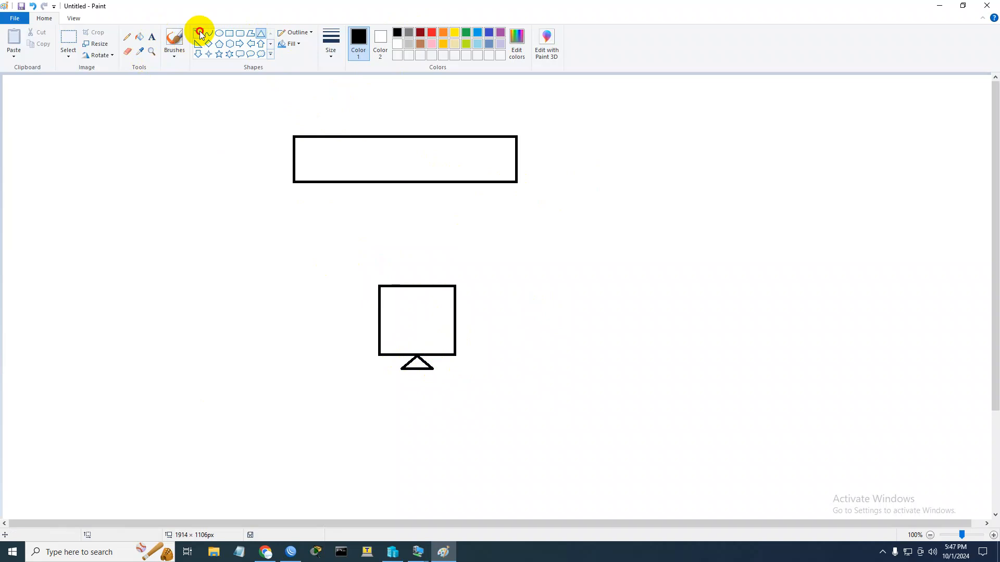
left_click_drag(410, 183, 409, 285)
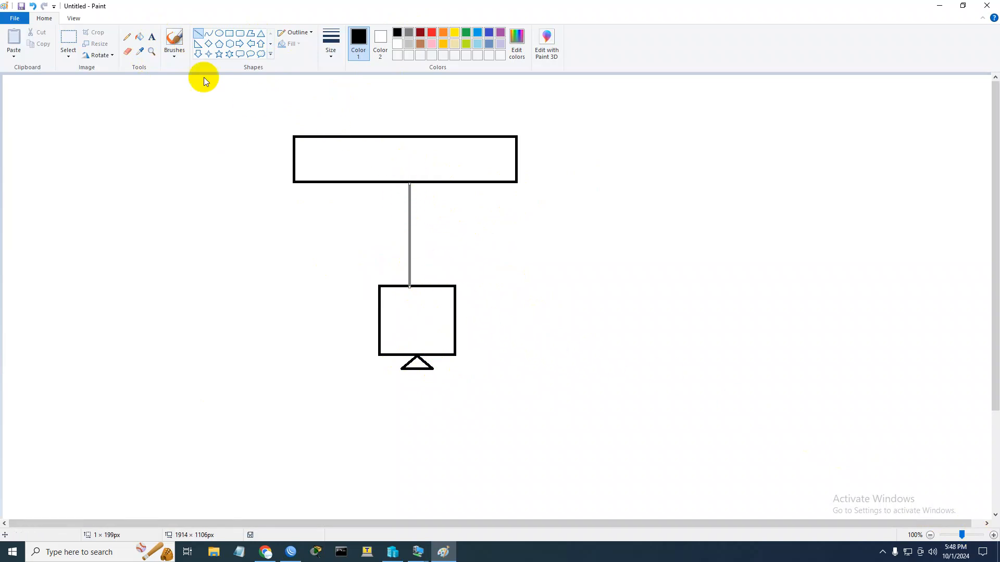
left_click(152, 38)
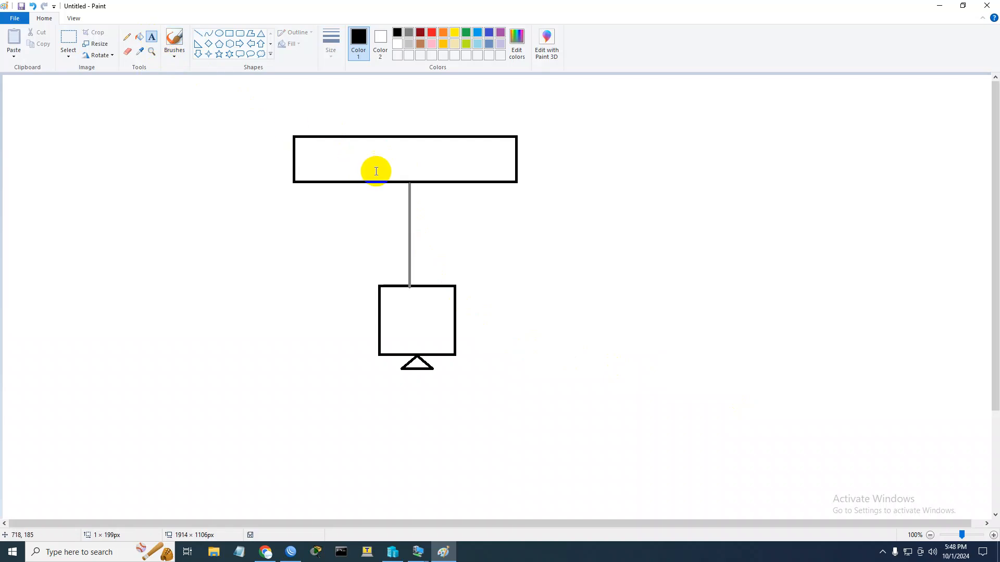
left_click(402, 175)
type("2")
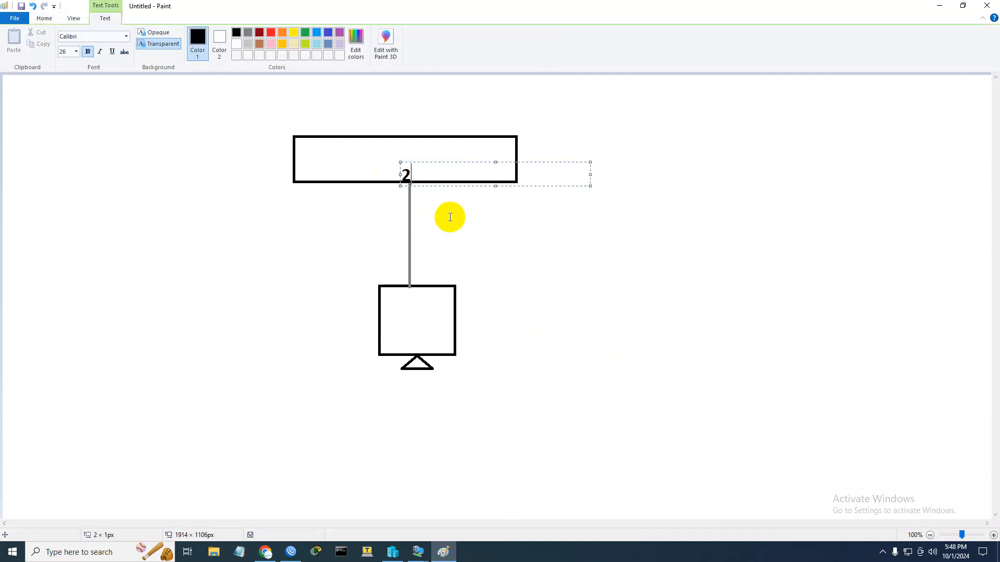
left_click(497, 159)
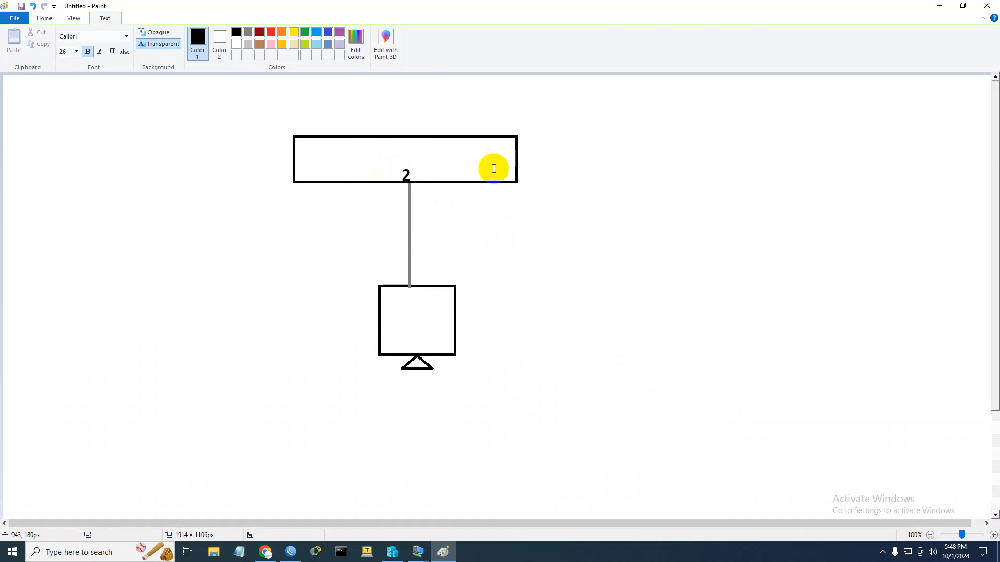
left_click_drag(297, 160, 509, 174)
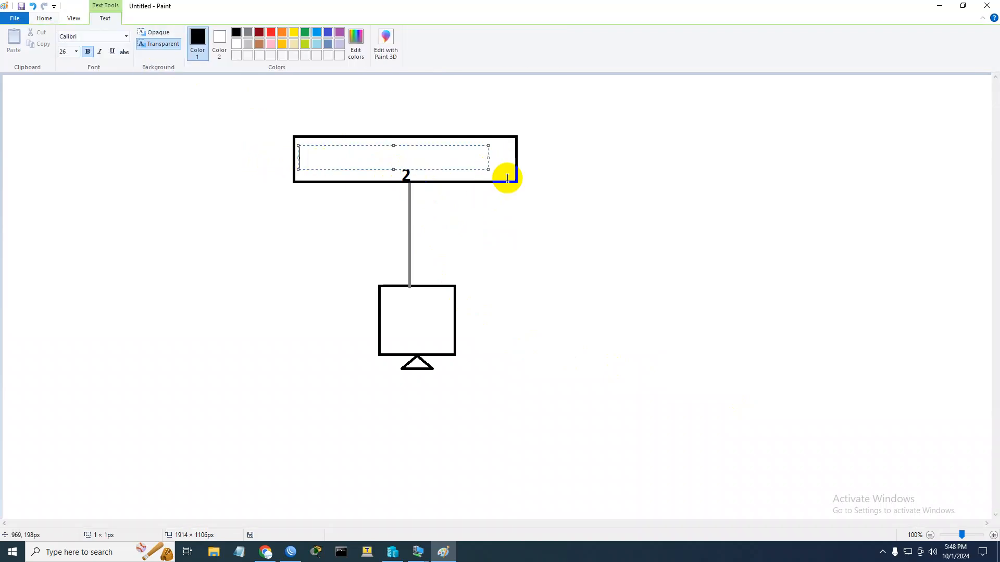
left_click(509, 158)
left_click(509, 155)
type("1")
left_click(549, 246)
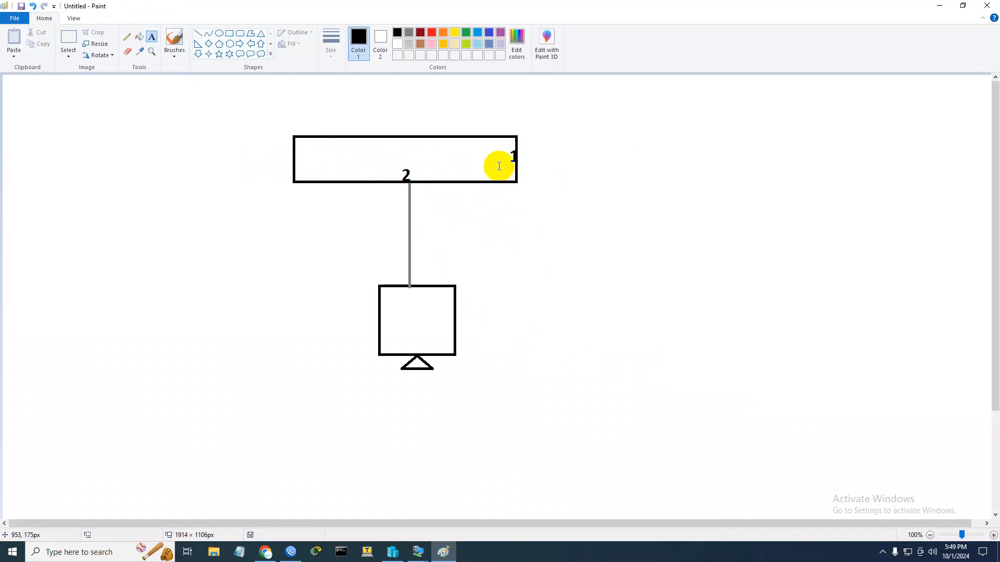
Place the label 1 just inside the right edge of the router rectangle
left_click(498, 158)
type("1")
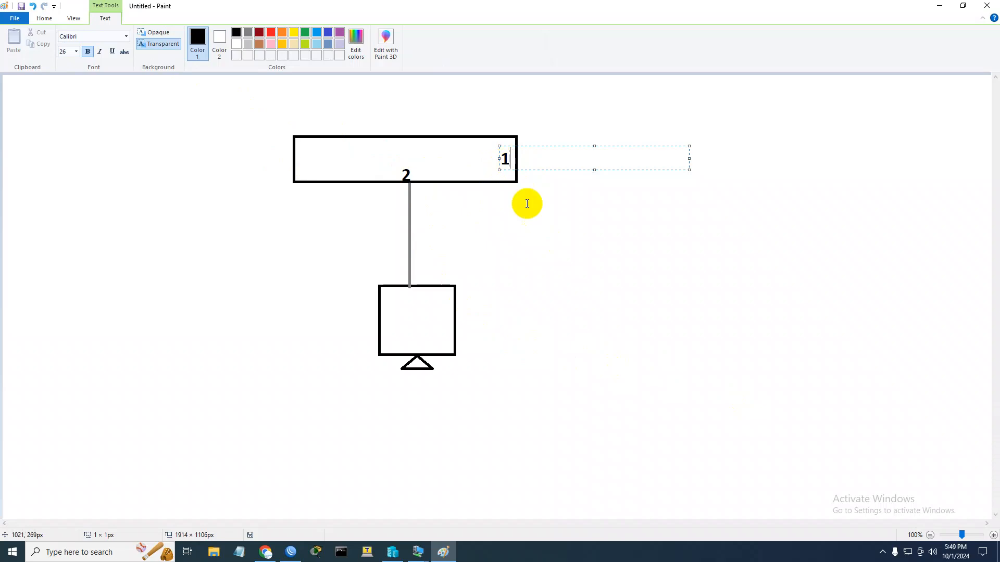
left_click(536, 219)
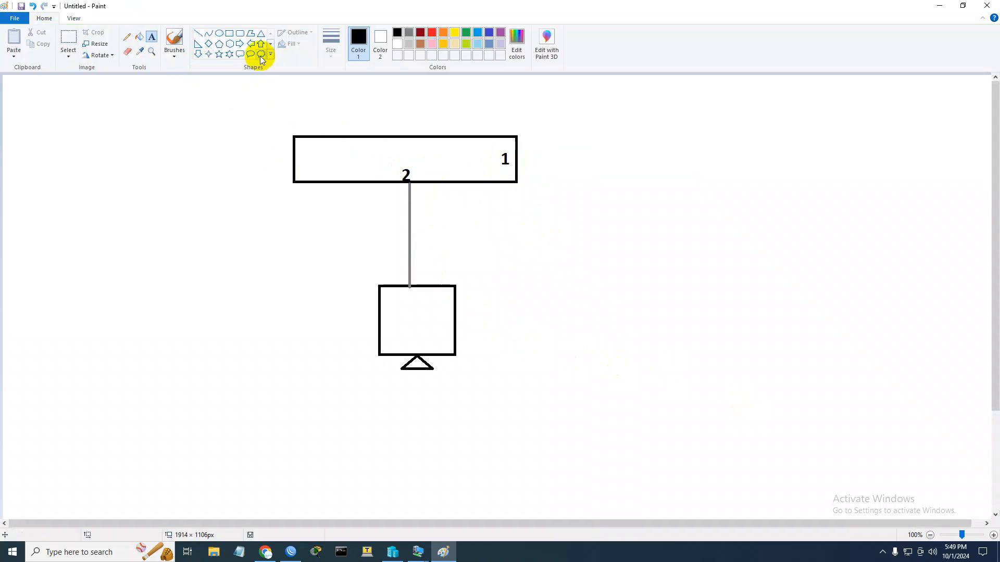
Draw a cloud callout to the upper right of the router rectangle and a freehand pencil line from it to port 1
left_click(260, 55)
left_click_drag(632, 105, 698, 154)
left_click(700, 201)
left_click(127, 37)
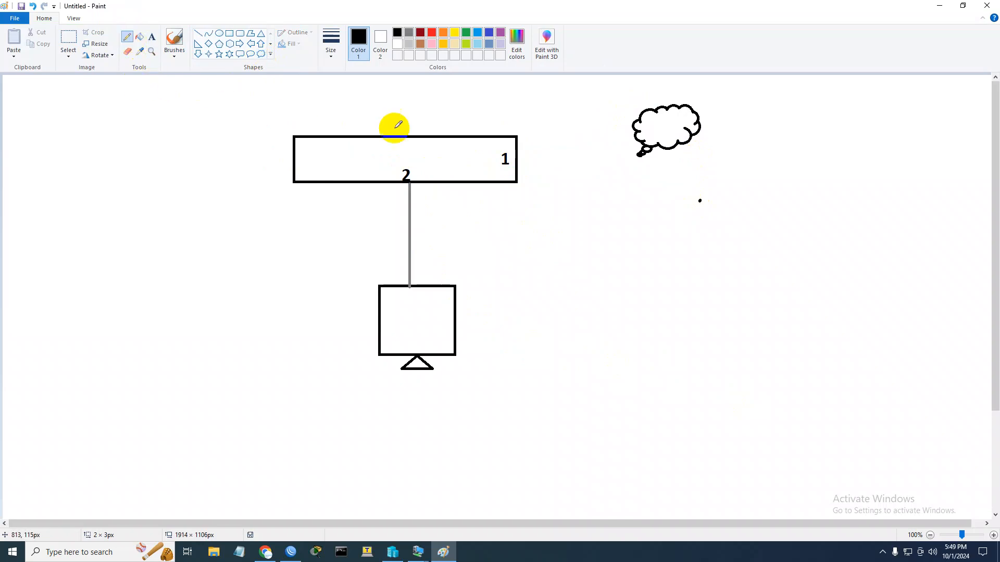
left_click_drag(632, 154, 517, 165)
left_click(554, 211)
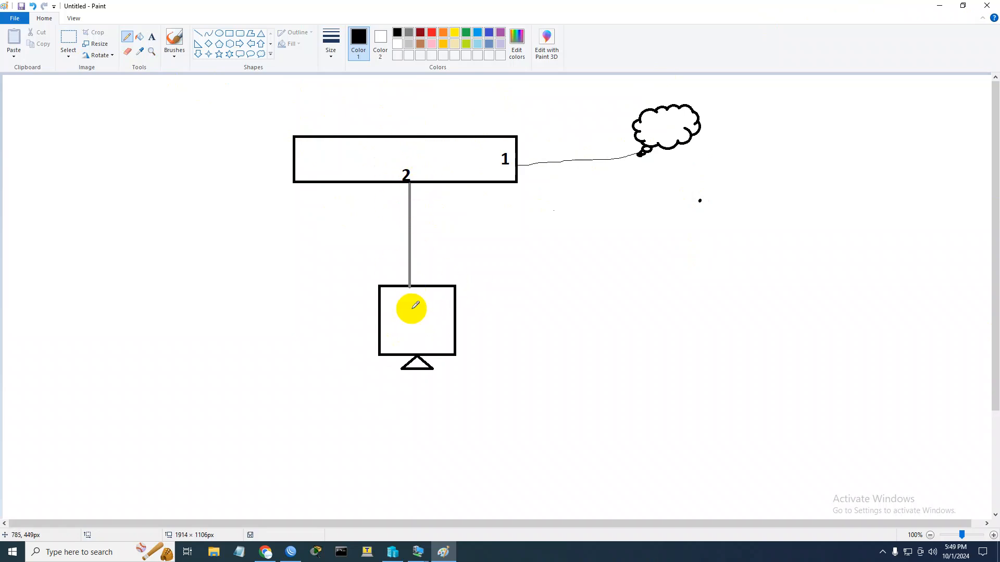
Label the computer's screen in the diagram PC
left_click(152, 37)
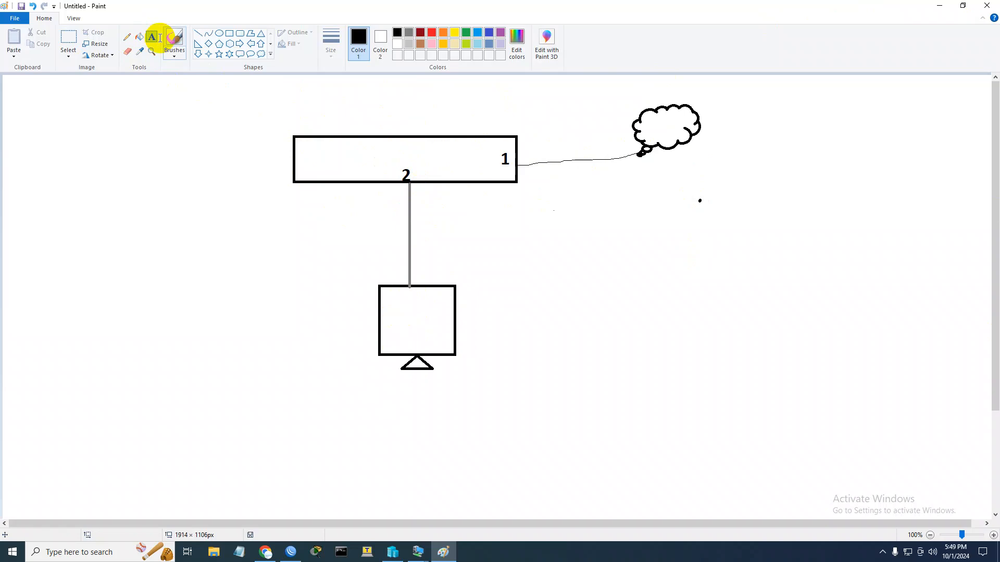
left_click(392, 319)
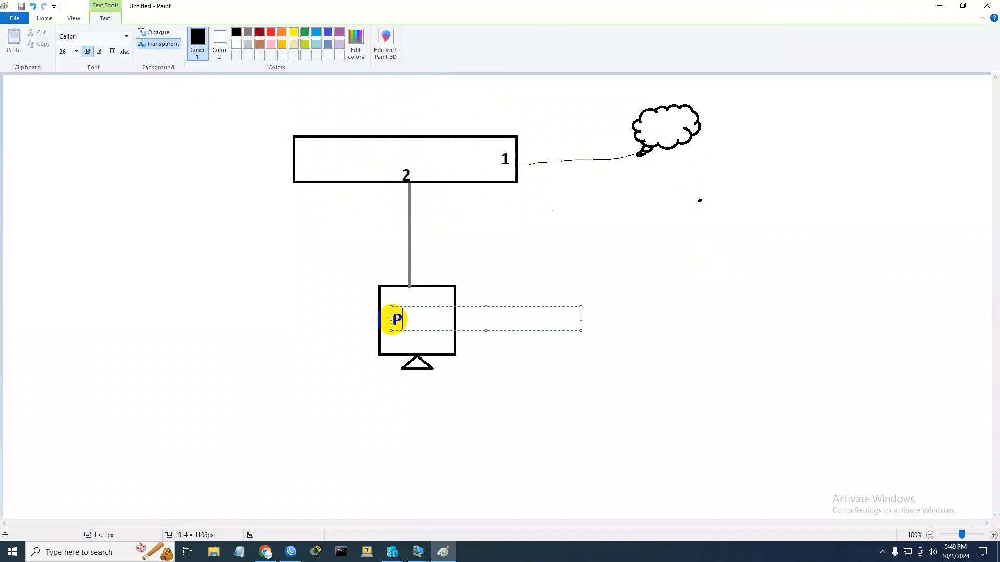
left_click(476, 239)
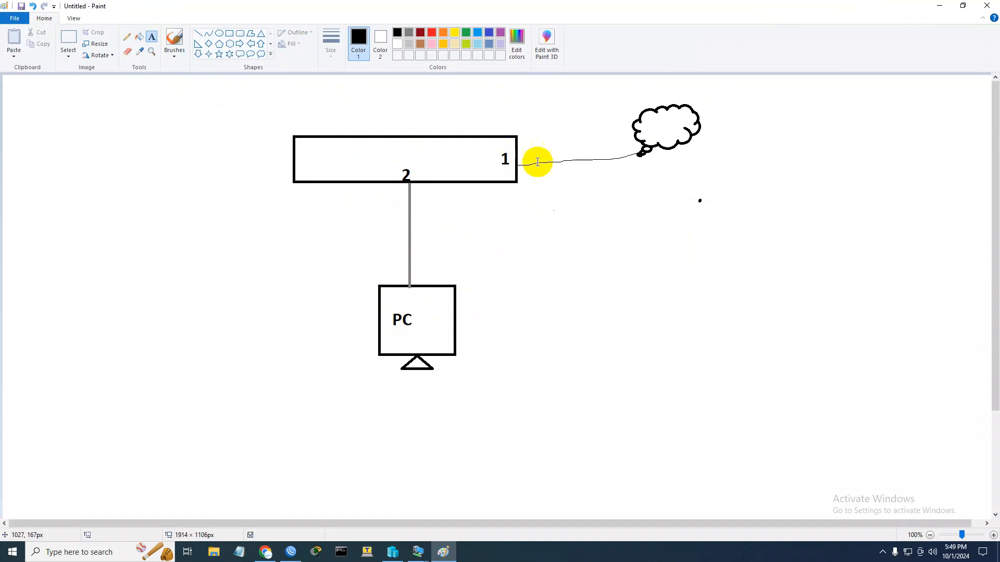
Switch to WinBox and check the router's DHCP client entry for ether1
left_click(293, 553)
left_click(76, 242)
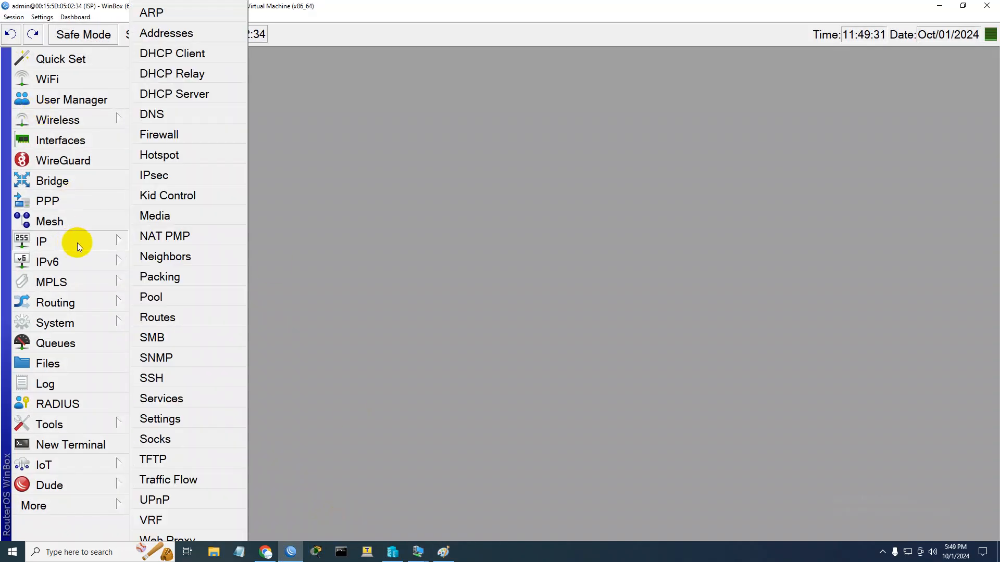
left_click(177, 59)
left_click(401, 198)
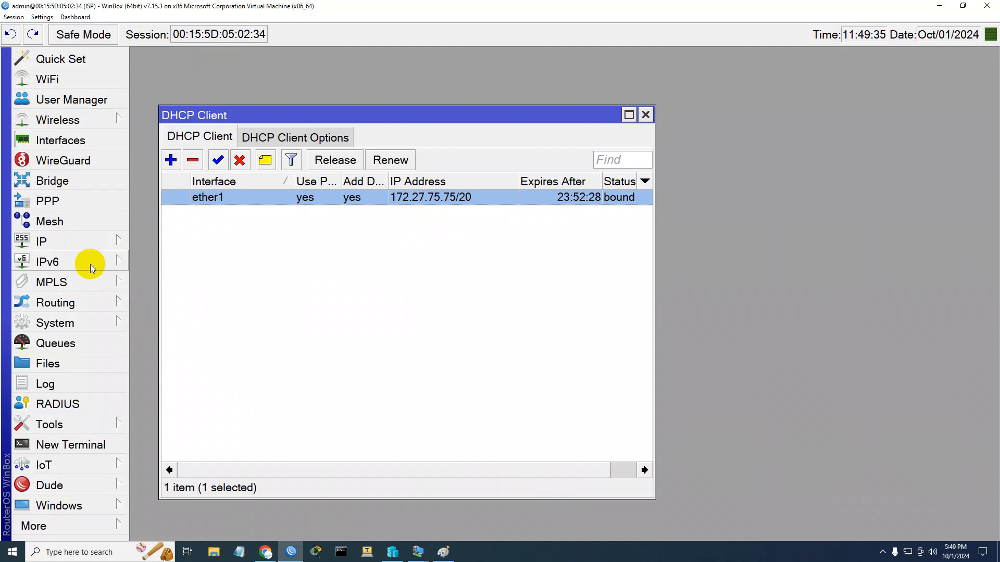
Open the router's IP address list and inspect the ether2 address entry
left_click(93, 237)
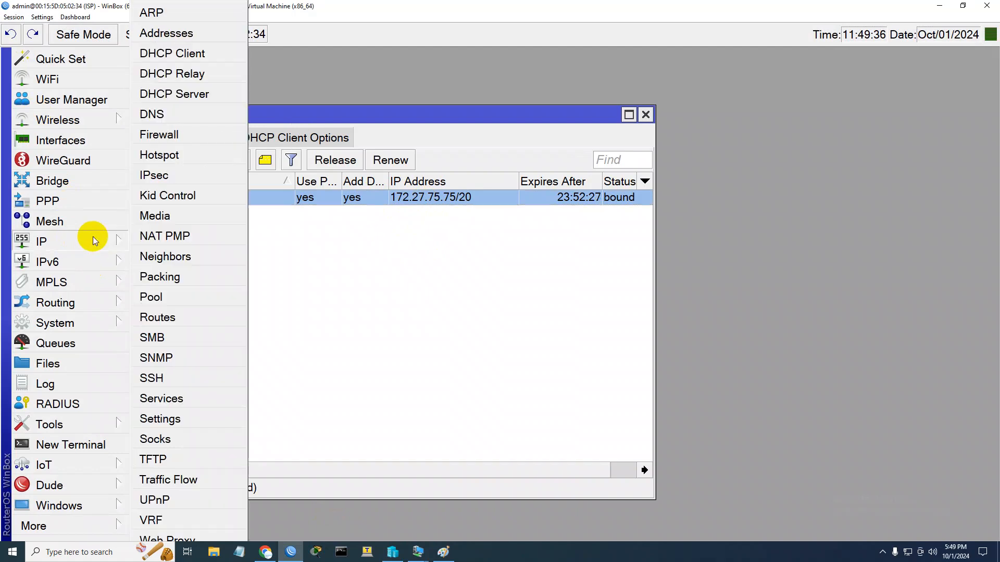
left_click(160, 36)
left_click(306, 164)
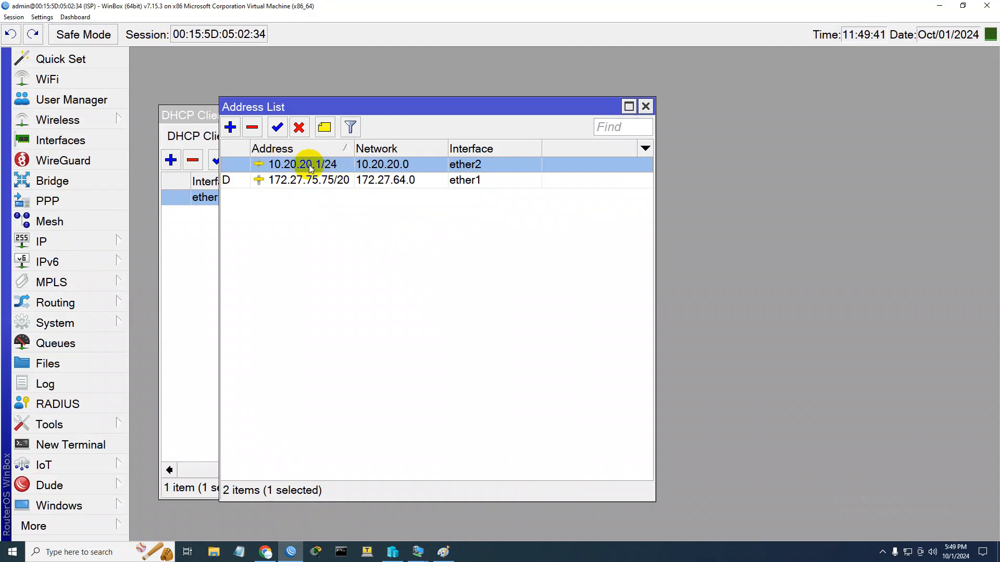
Check whether the router has any DHCP servers configured and close the DHCP Server window
left_click(72, 246)
left_click(184, 95)
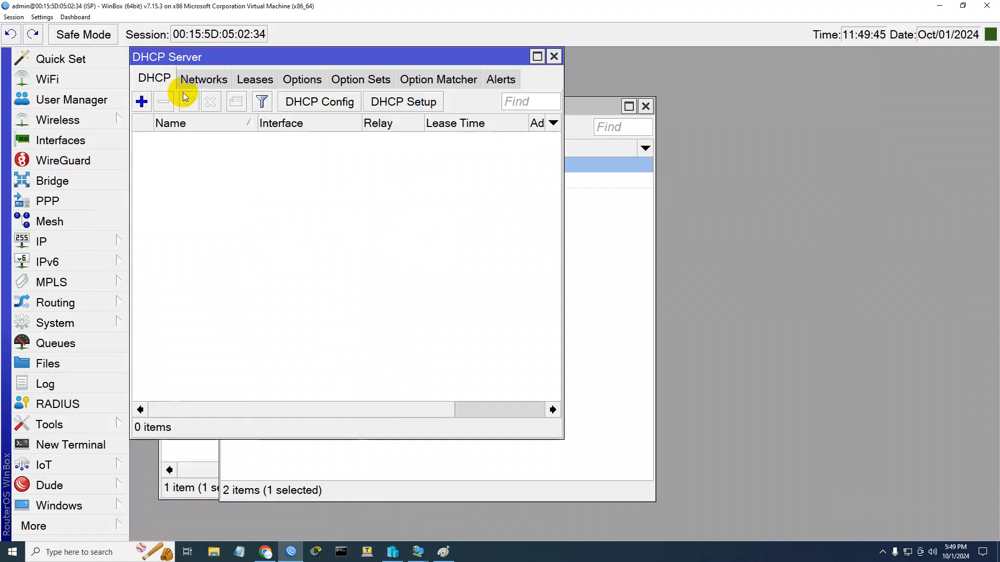
left_click(552, 56)
Switch to the Windows-10 virtual machine, sign in to Client-1 with the account password, and move its window aside
left_click(419, 553)
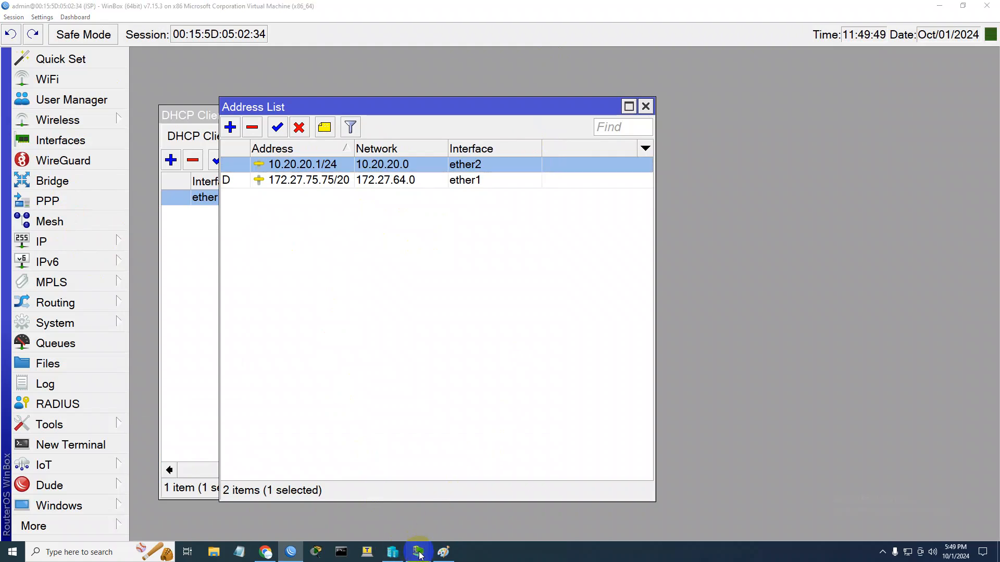
left_click(468, 499)
left_click(496, 325)
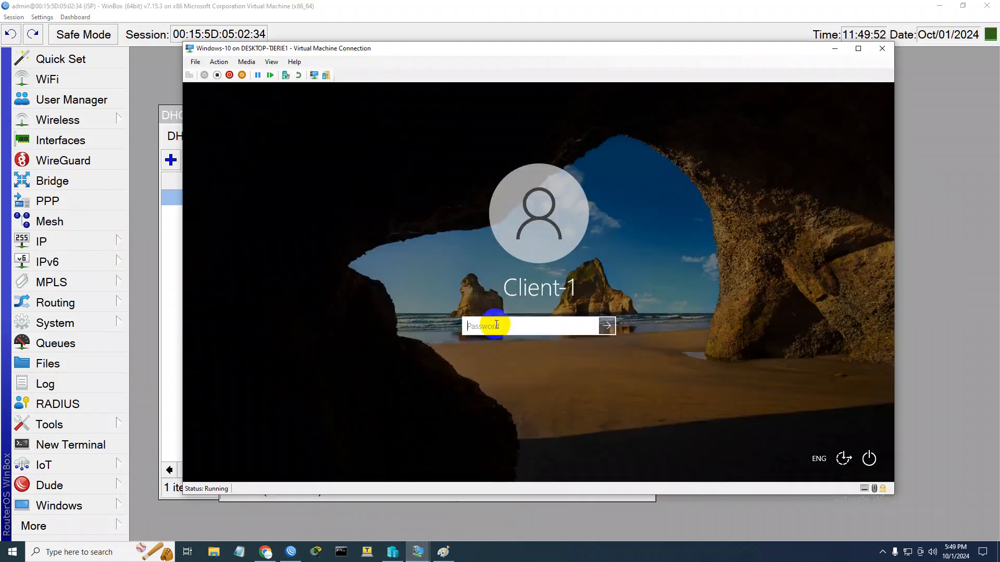
key("Return")
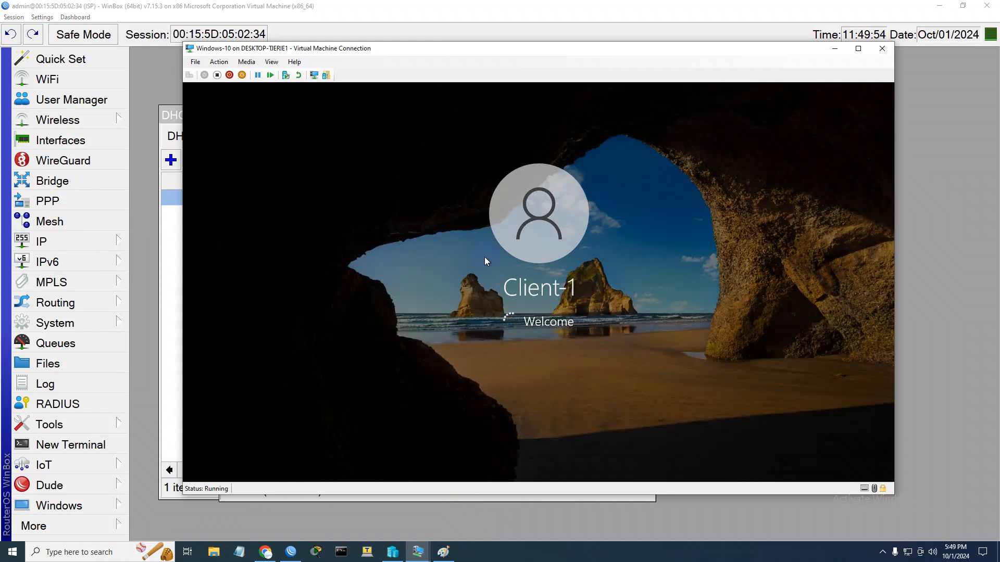
left_click_drag(424, 54, 620, 23)
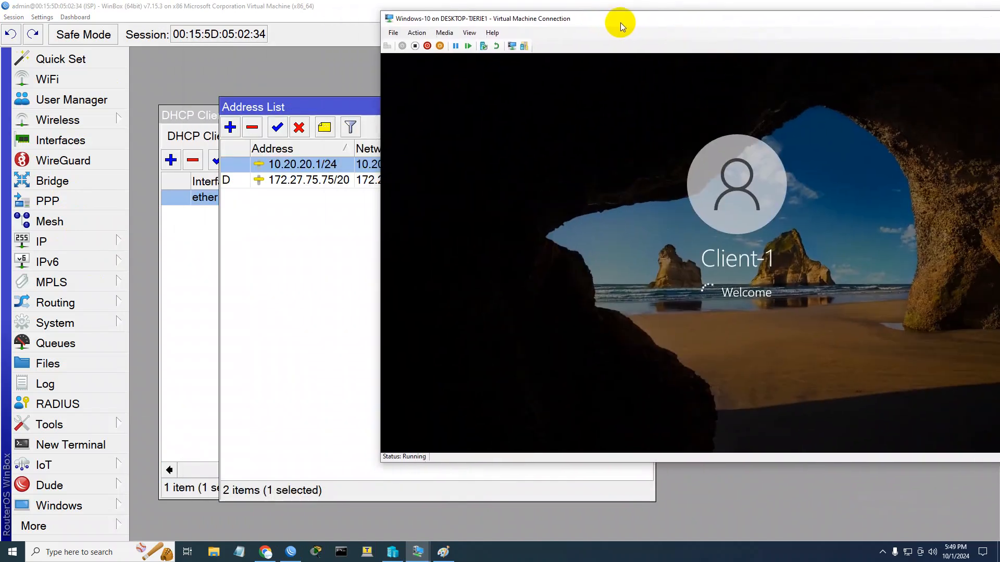
Return to WinBox and inspect the masquerade srcnat rule in the firewall's NAT list
left_click(421, 553)
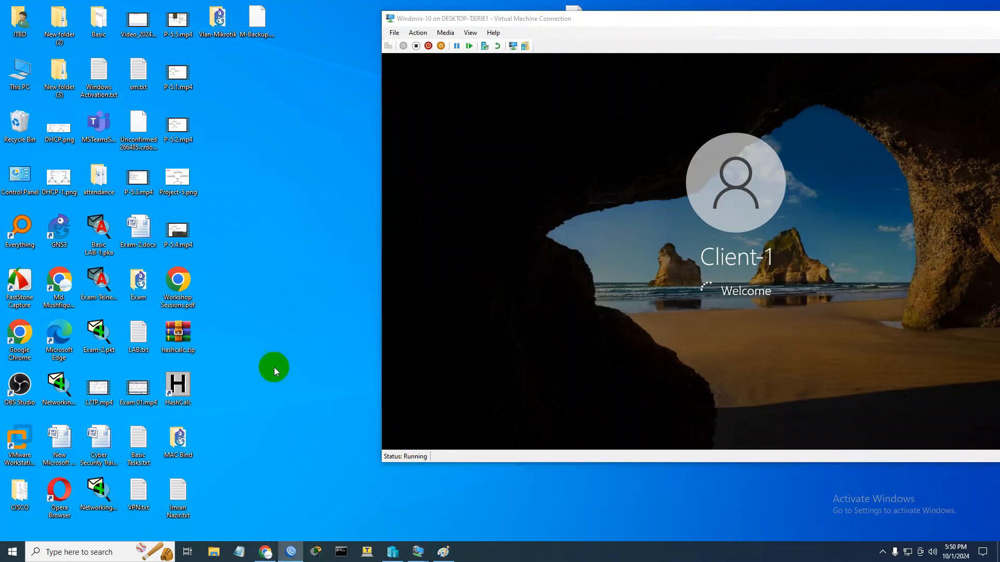
left_click(291, 553)
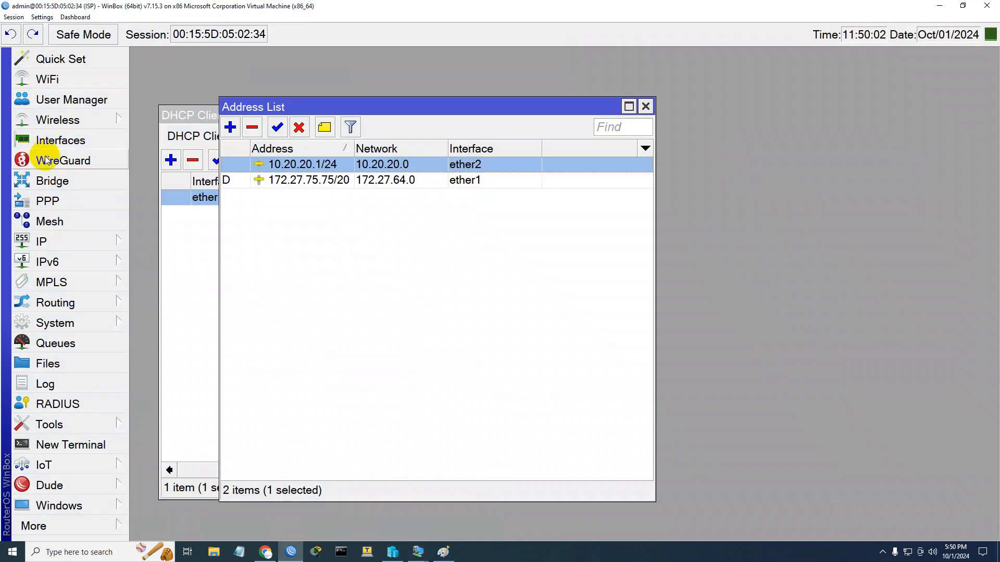
left_click(64, 242)
left_click(170, 139)
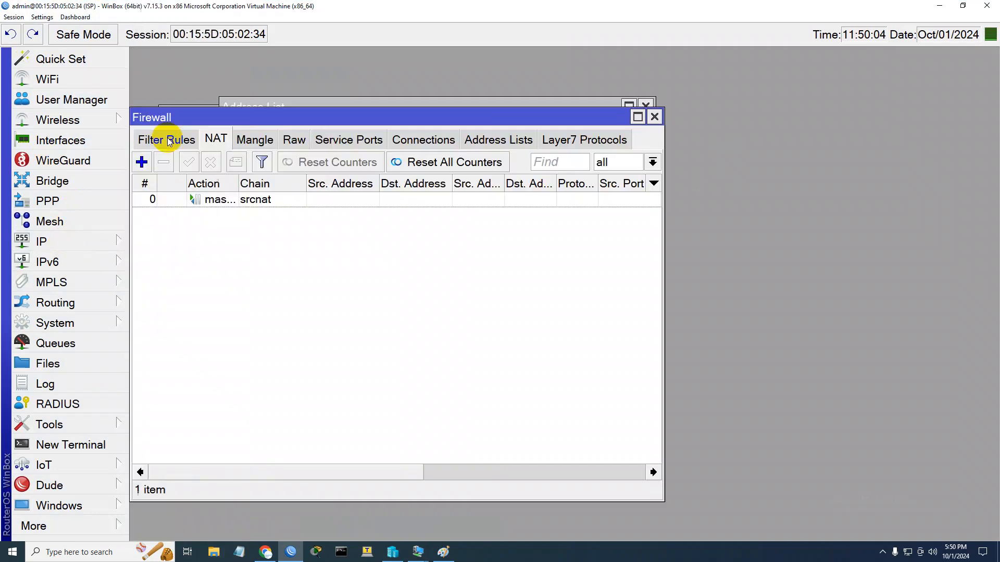
left_click(249, 201)
Switch to the Windows-10 virtual machine, open Network Connections through ncpa.cpl, and show the machine in full screen
mouse_move(418, 552)
left_click(471, 503)
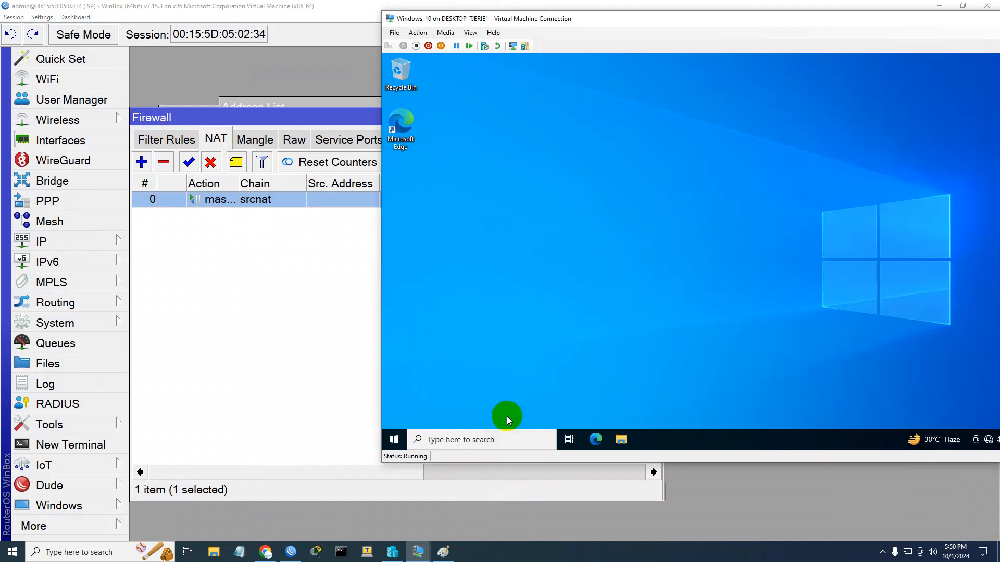
left_click(487, 441)
type("ncpa")
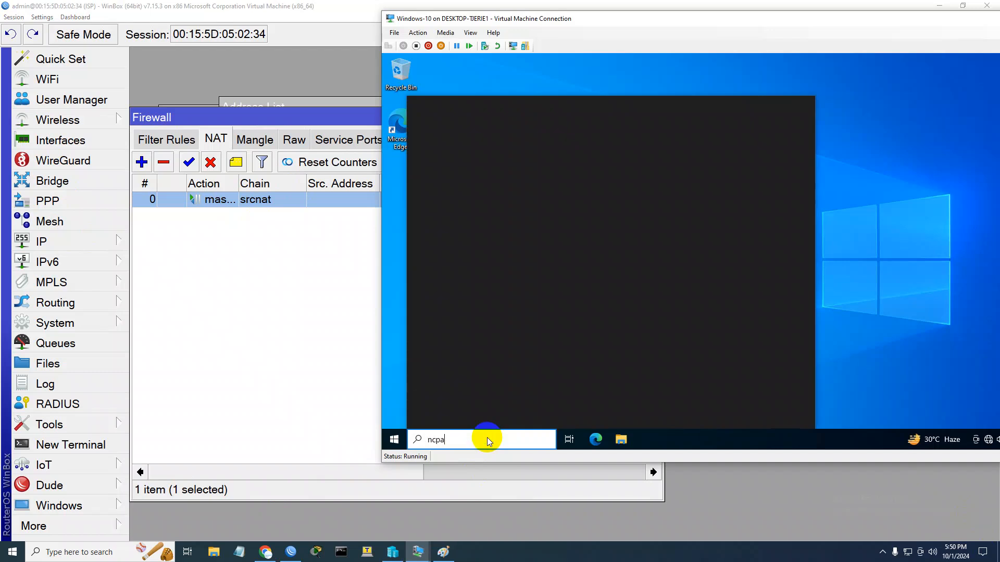
type(".cpl")
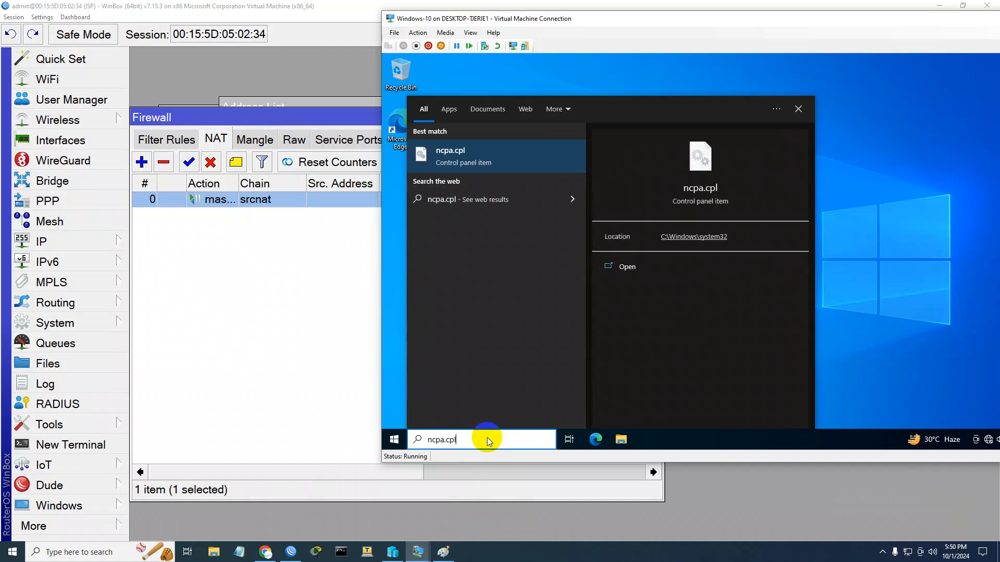
left_click(449, 155)
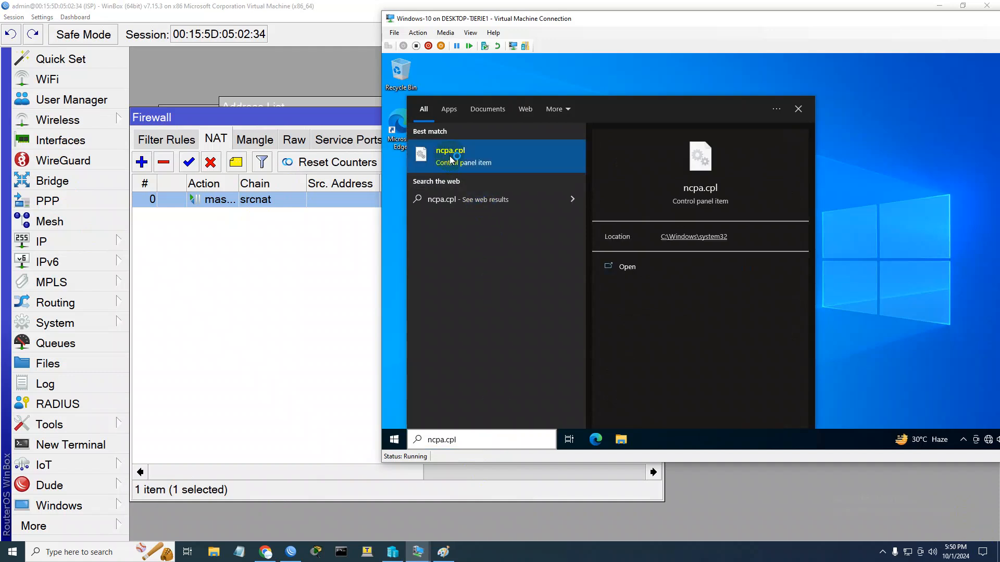
left_click(471, 32)
left_click(482, 43)
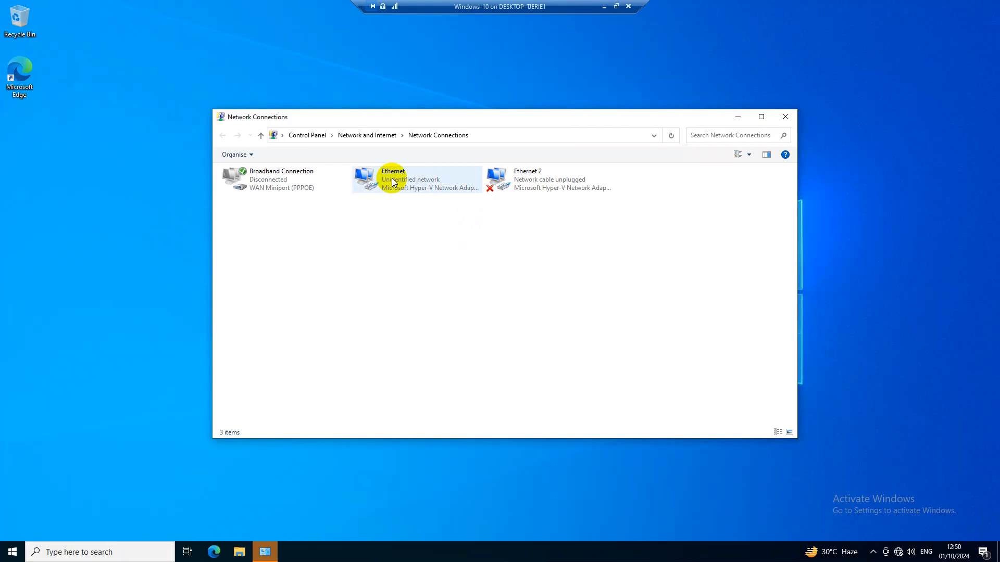
Give the Ethernet adapter the static IPv4 address 10.20.20.2 with subnet mask 255.255.255.0 and a default gateway, and close its dialogs
left_click(393, 182)
double_click(418, 196)
left_click(442, 362)
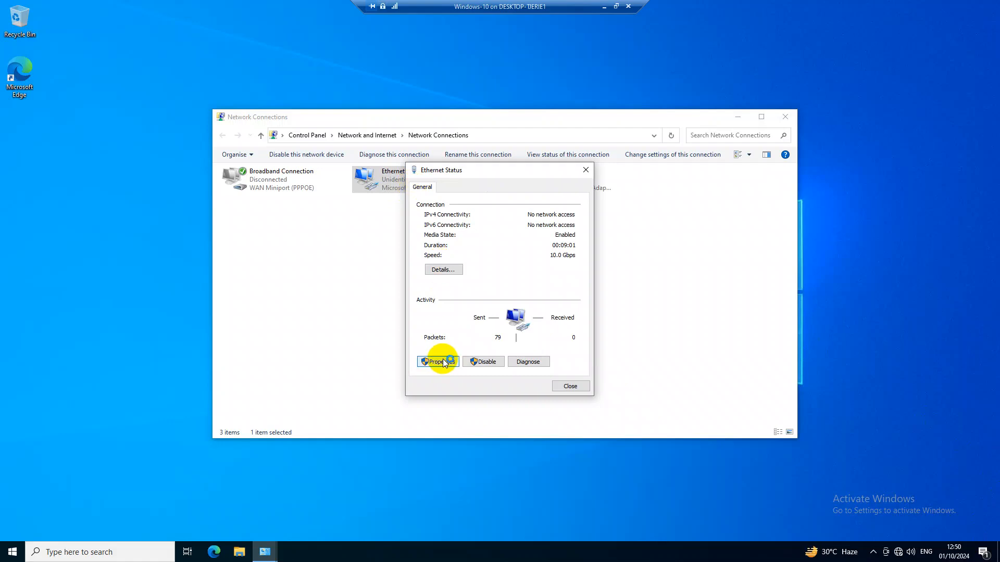
left_click(445, 363)
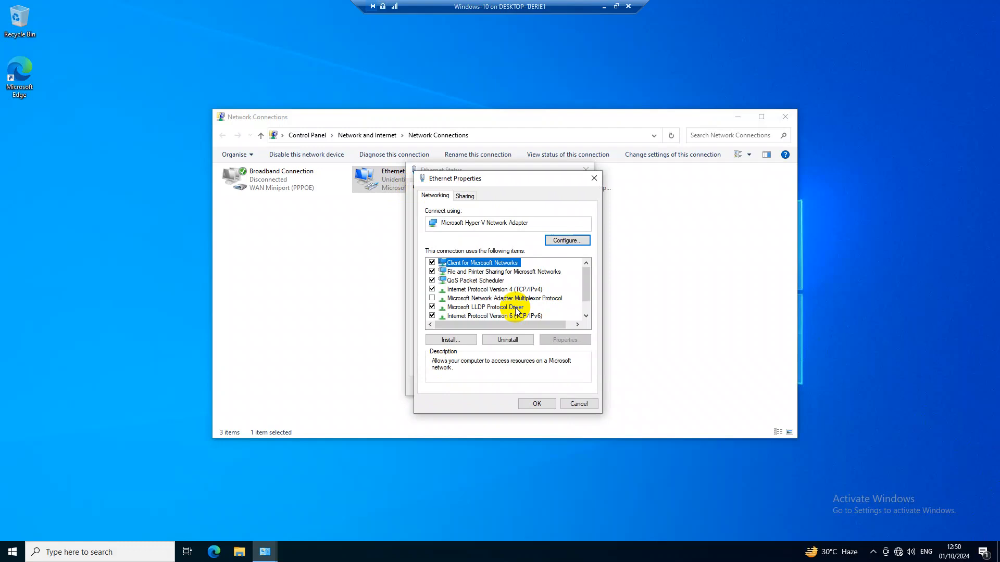
double_click(519, 289)
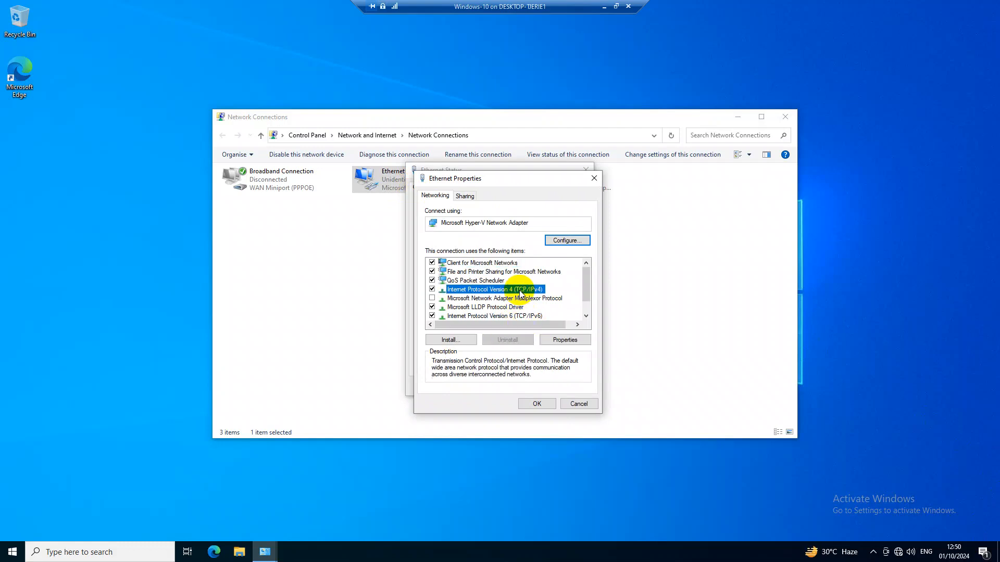
left_click(474, 295)
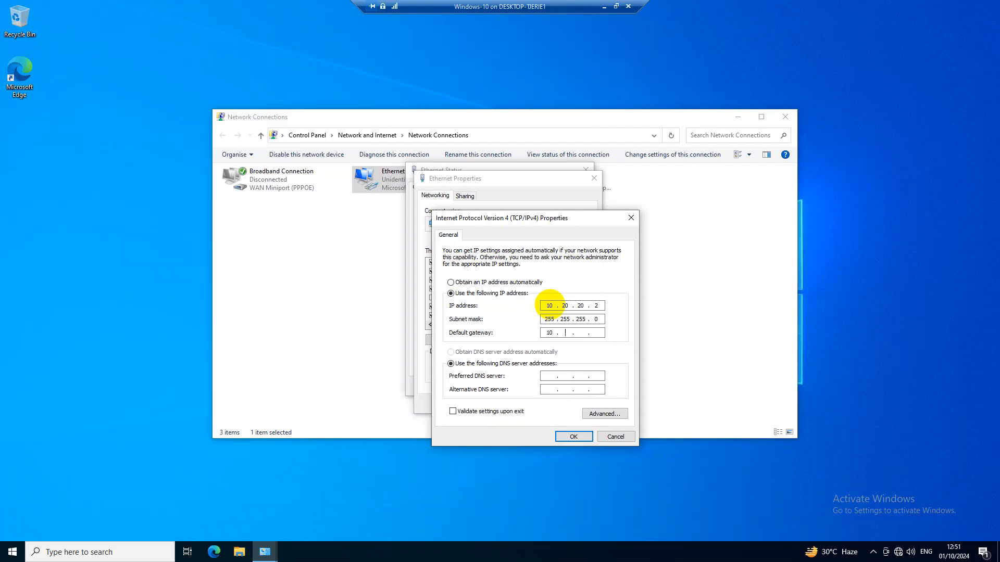
key("Tab")
key("Tab")
left_click(565, 440)
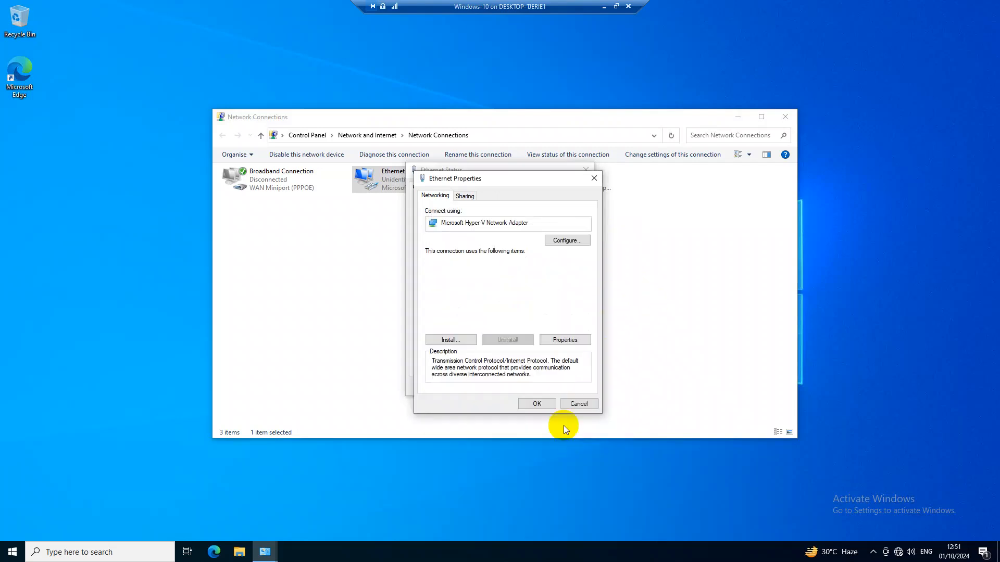
left_click(538, 405)
left_click(564, 388)
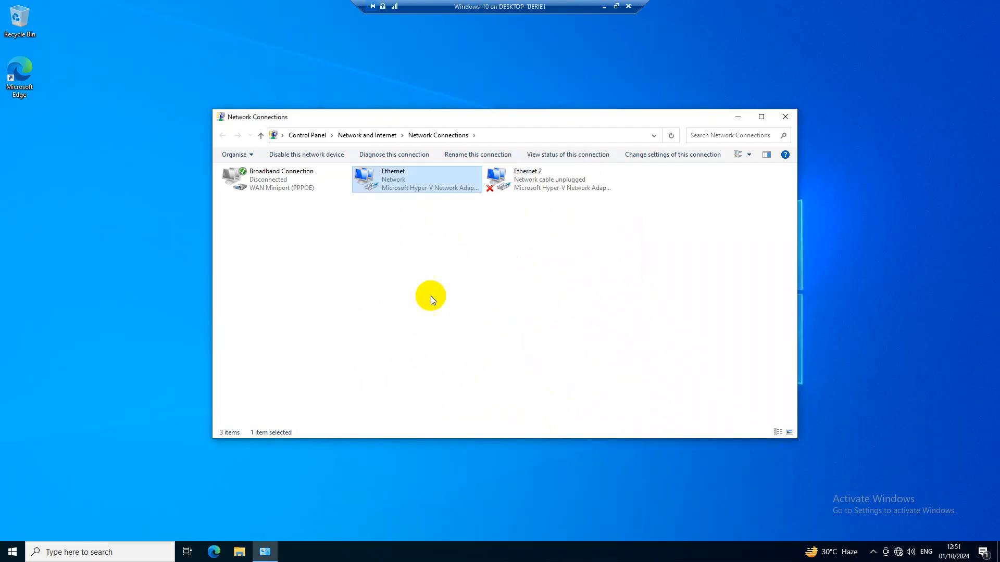
Open Command Prompt and start a continuous ping to 1.1.1.1
left_click(116, 547)
type("cmd")
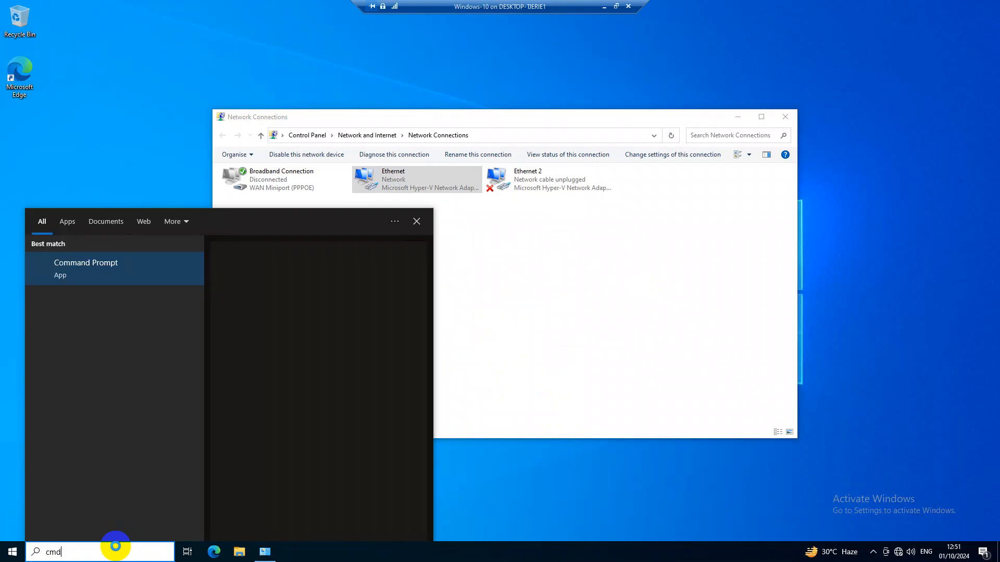
key("Return")
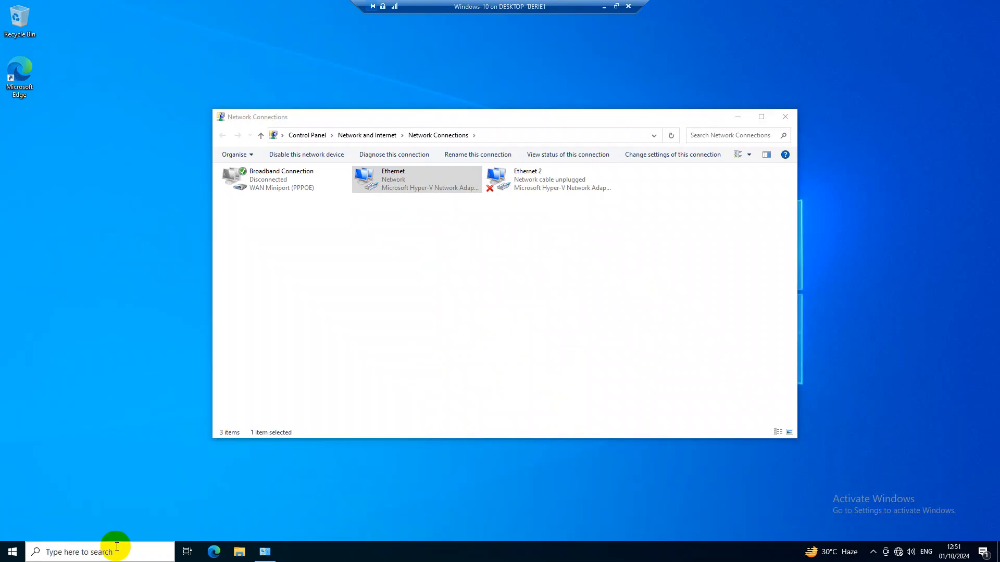
type("ping -t 1.1.1.1")
key("Return")
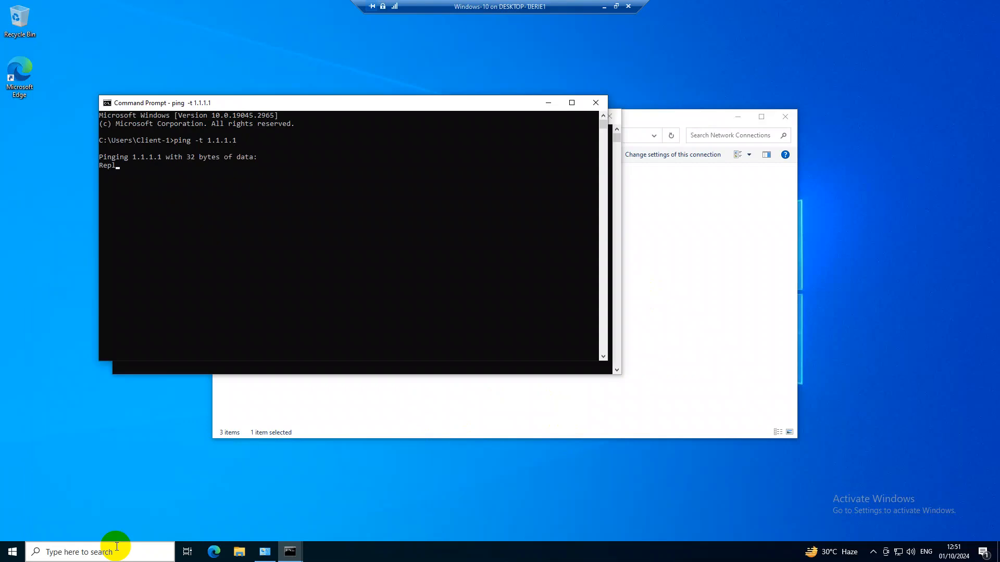
Close the empty Command Prompt window and arrange the ping window in front, clear of Network Connections
left_click_drag(236, 103, 534, 173)
left_click(608, 115)
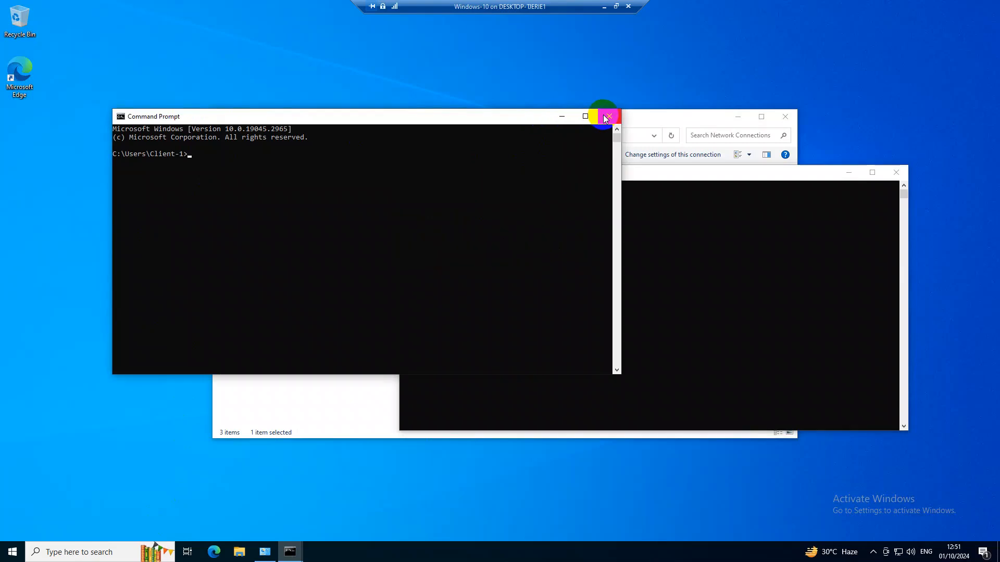
left_click_drag(542, 125, 351, 26)
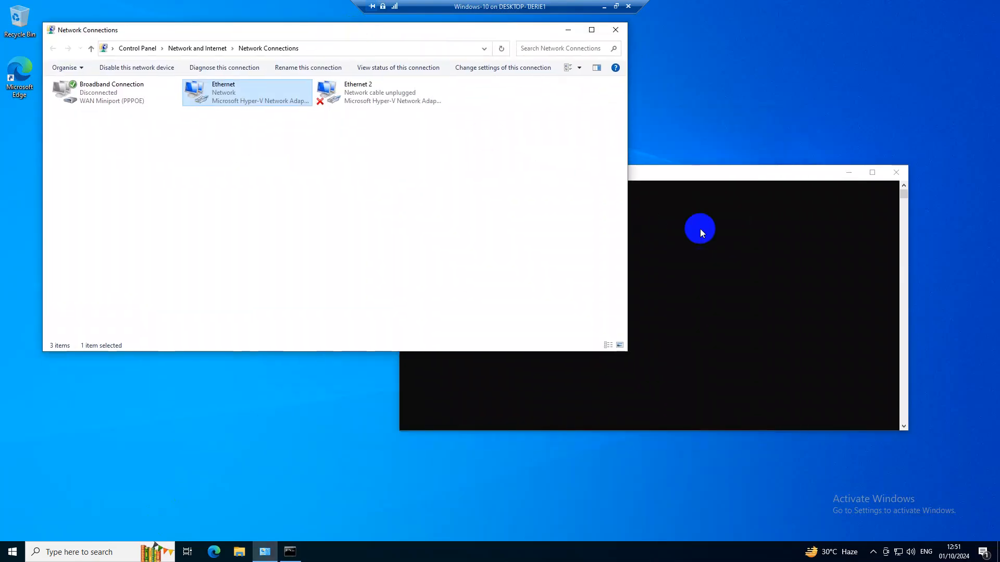
left_click(700, 229)
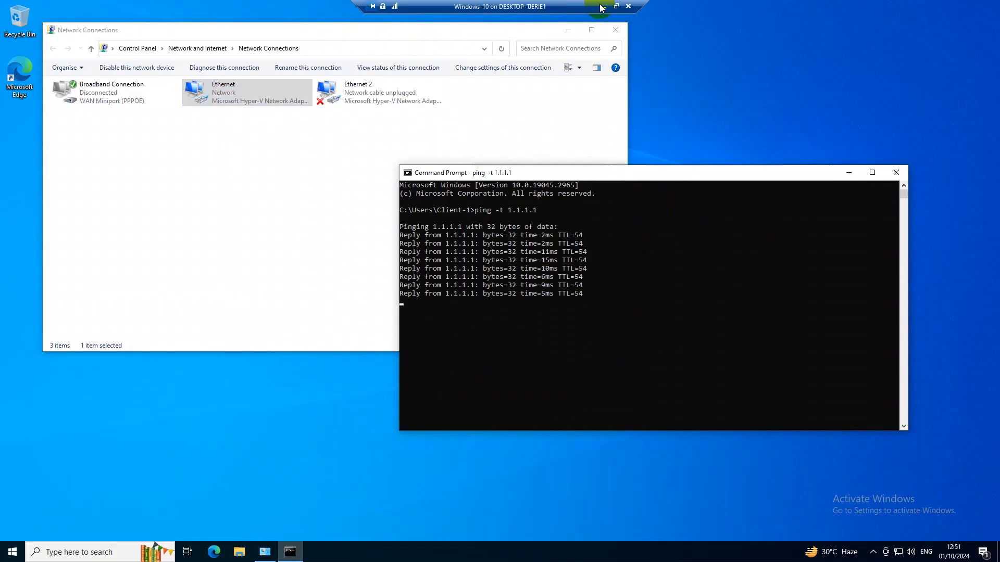
Minimize the virtual machine to return to WinBox and close the Firewall, Address List and DHCP Client windows
left_click(604, 7)
left_click(604, 6)
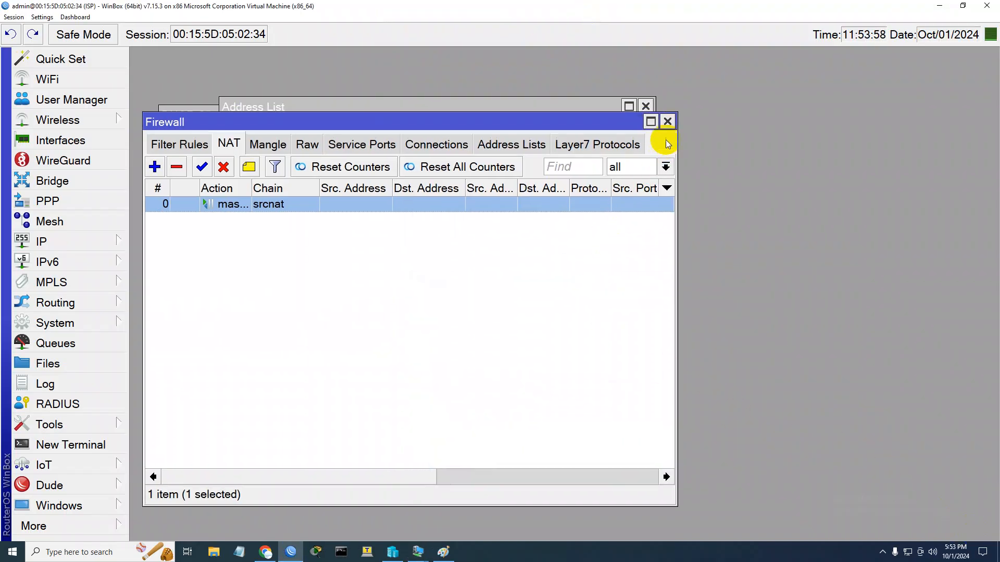
left_click(667, 121)
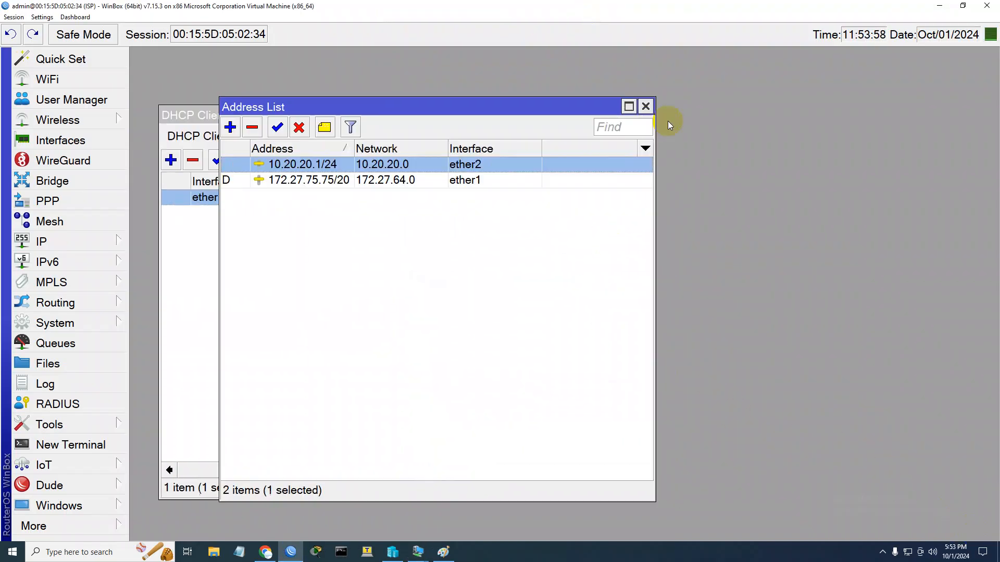
left_click(648, 109)
left_click(647, 109)
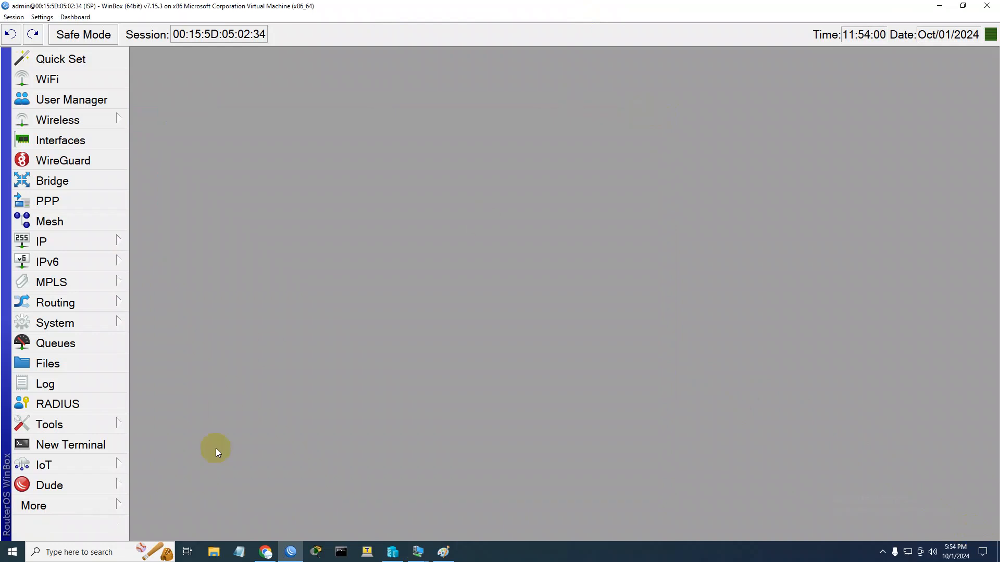
Switch to the network diagram in Paint and label the PC with the address 10.20.20.2
left_click(443, 551)
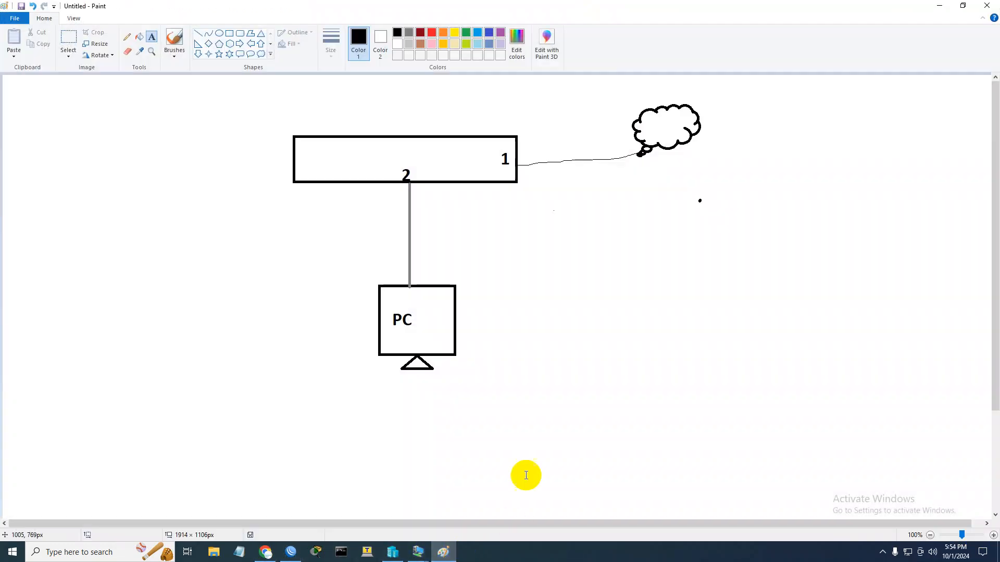
left_click(471, 310)
type("10.20.20.2")
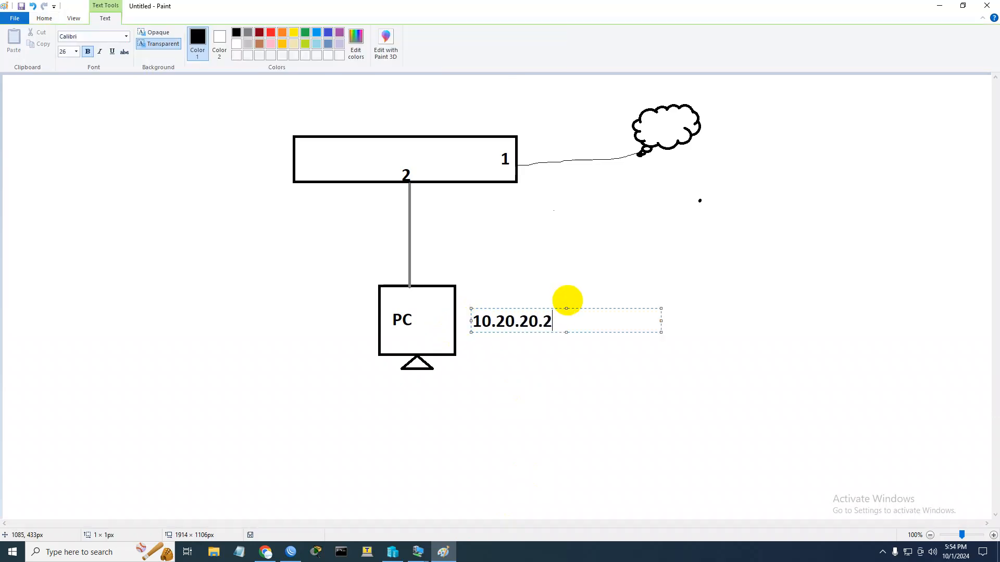
Label the router's port 2 in the diagram with the address 10.20.20.1/24
left_click(415, 197)
left_click(419, 193)
type("10.20.2")
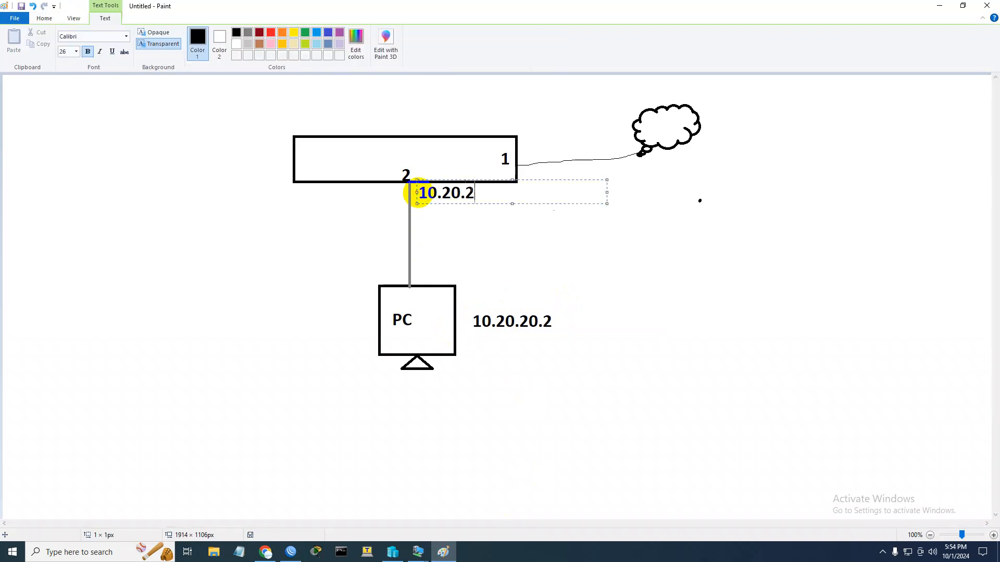
type("0.1/24")
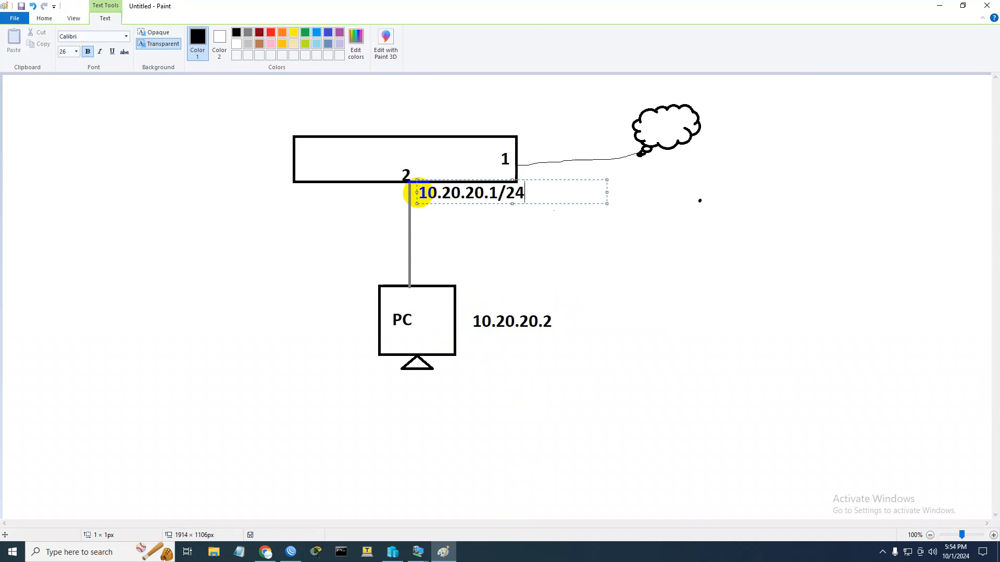
Label the link between the router and the PC with the network 10.20.20.0/24
left_click(433, 242)
left_click(433, 240)
type("10")
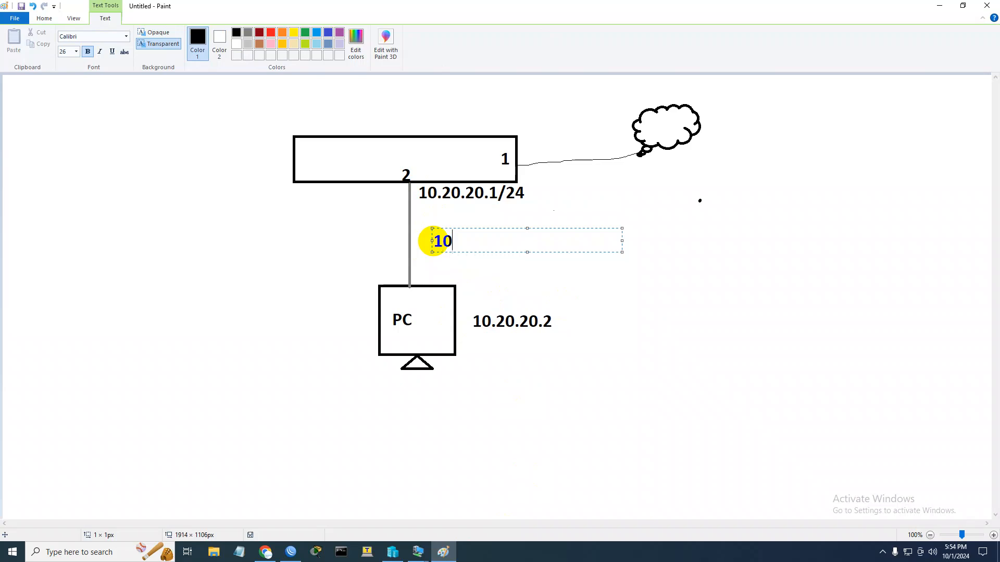
type(".20.20.0/24")
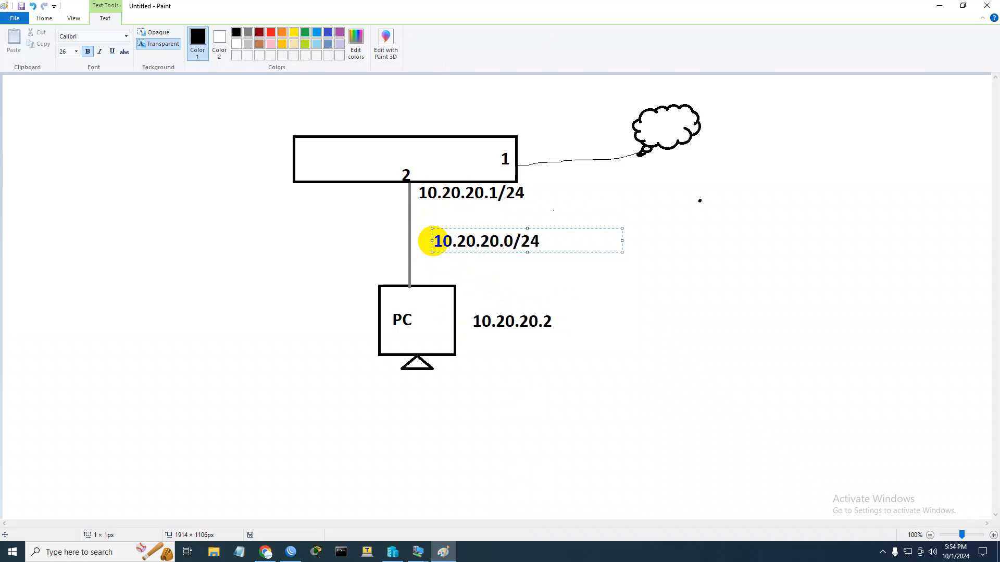
left_click(623, 214)
Draw a red rectangle around the 10.20.20.0/24 label and a small one, about 39 × 18 px, across the link beside it
left_click(433, 34)
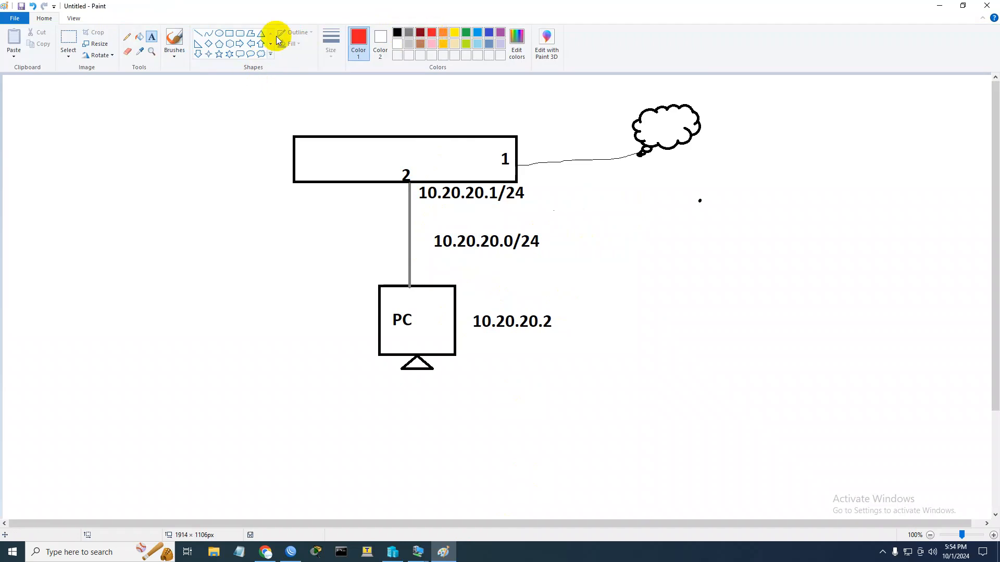
left_click(230, 34)
left_click_drag(423, 228, 549, 254)
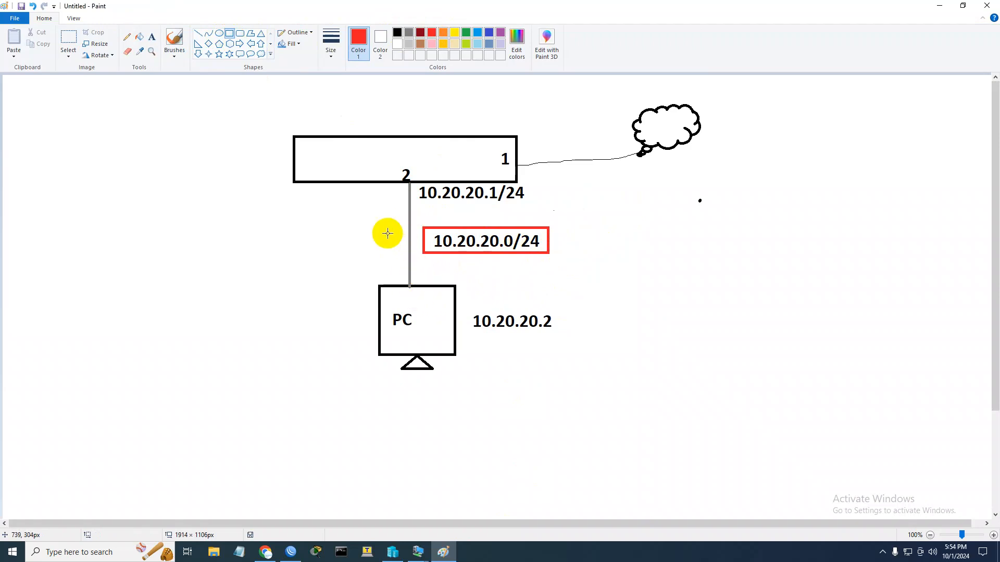
left_click_drag(399, 236, 419, 245)
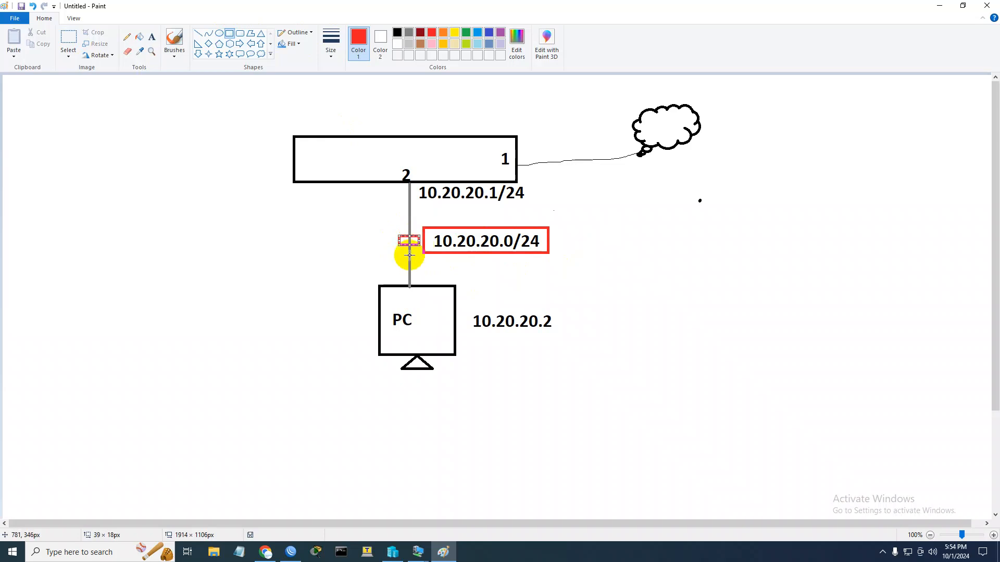
left_click(502, 271)
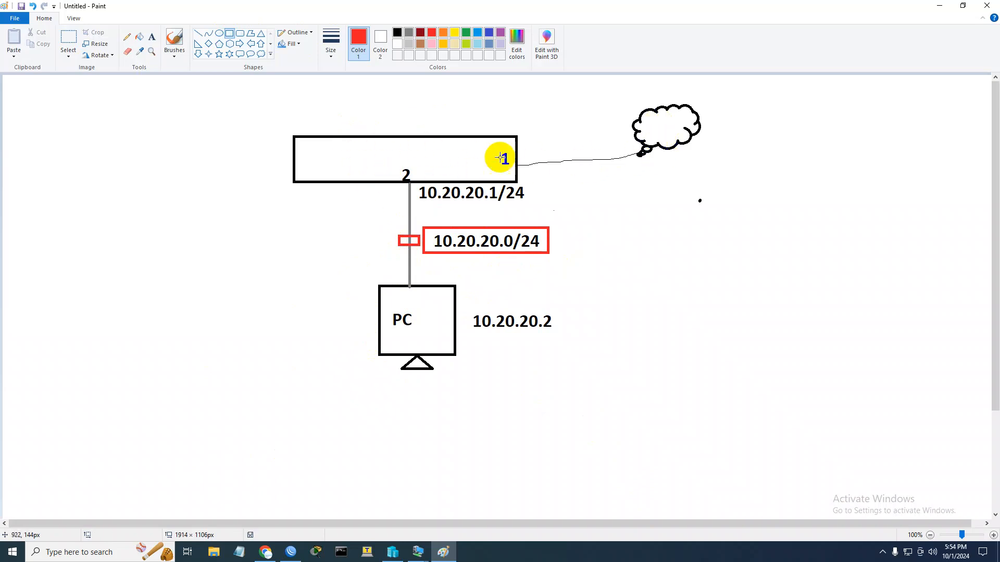
Add the red text "5 M" inside the router box of the diagram
left_click(151, 37)
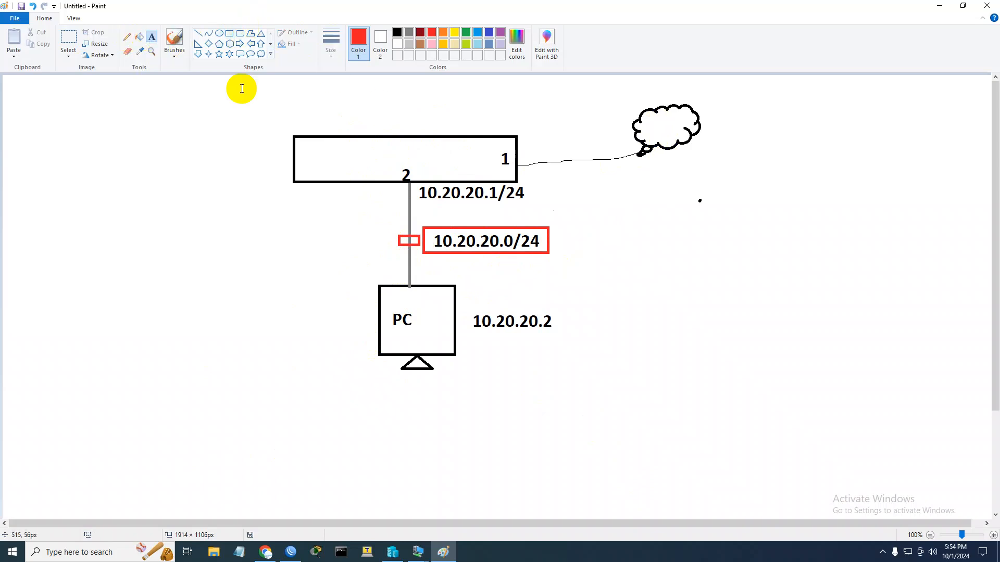
left_click(339, 157)
type("5 M")
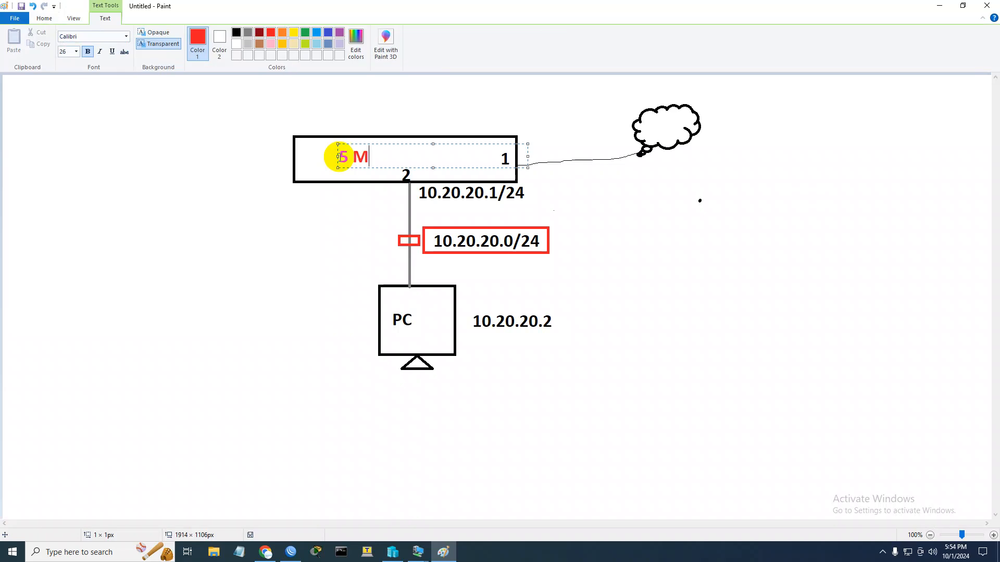
left_click(469, 89)
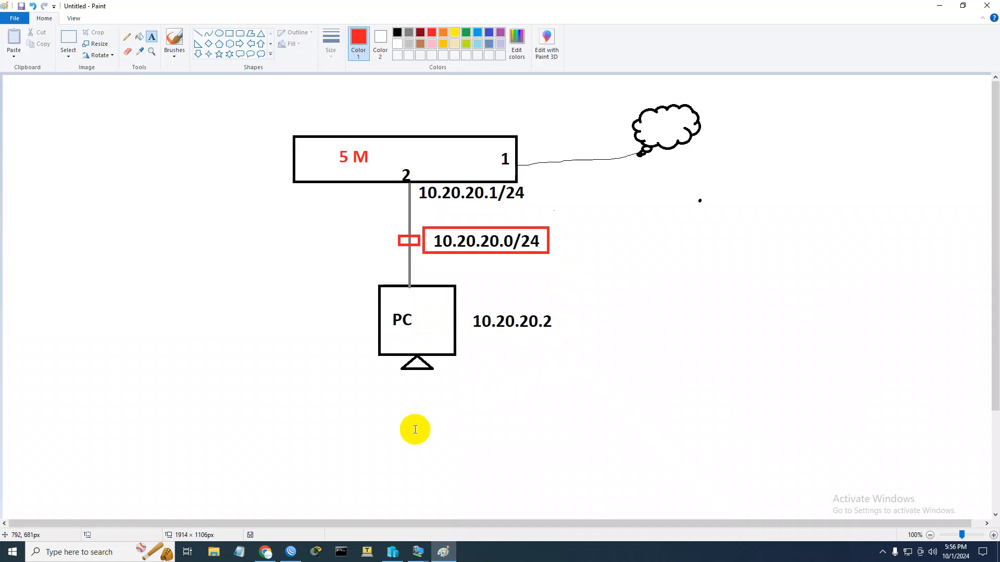
Switch to WinBox and look through the simple queues, interface queues, queue tree and queue types
left_click(290, 553)
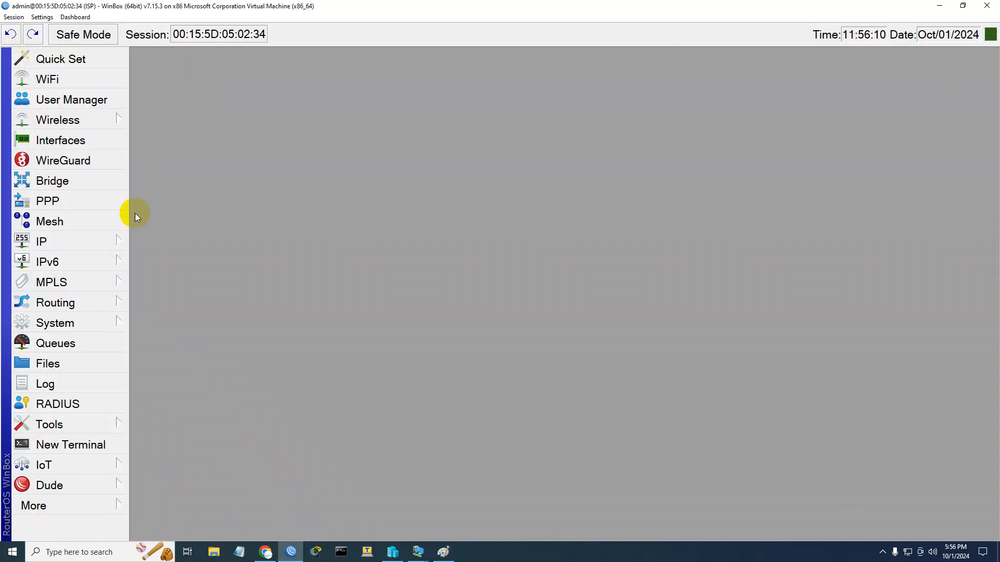
left_click(60, 345)
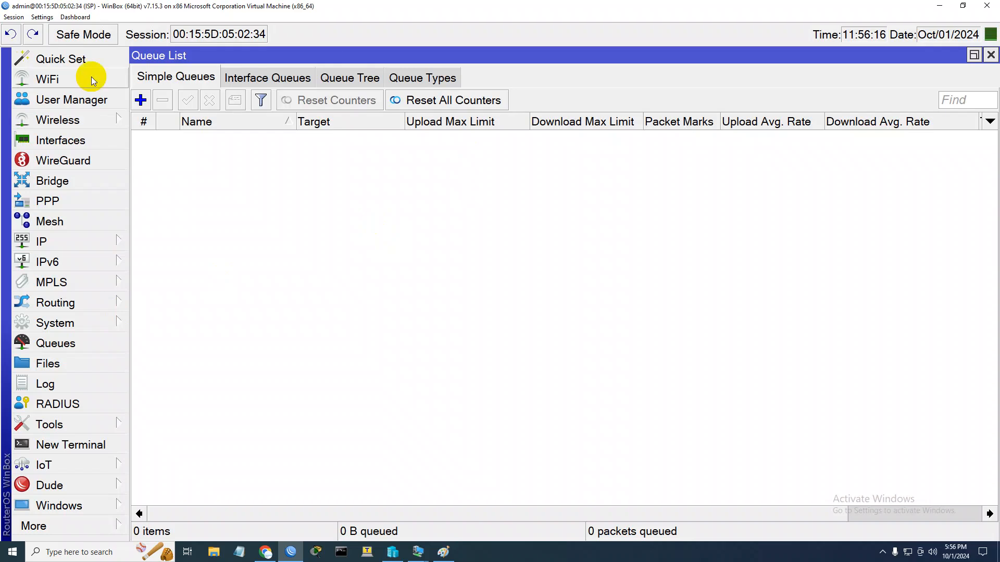
left_click(275, 79)
left_click(346, 78)
left_click(430, 77)
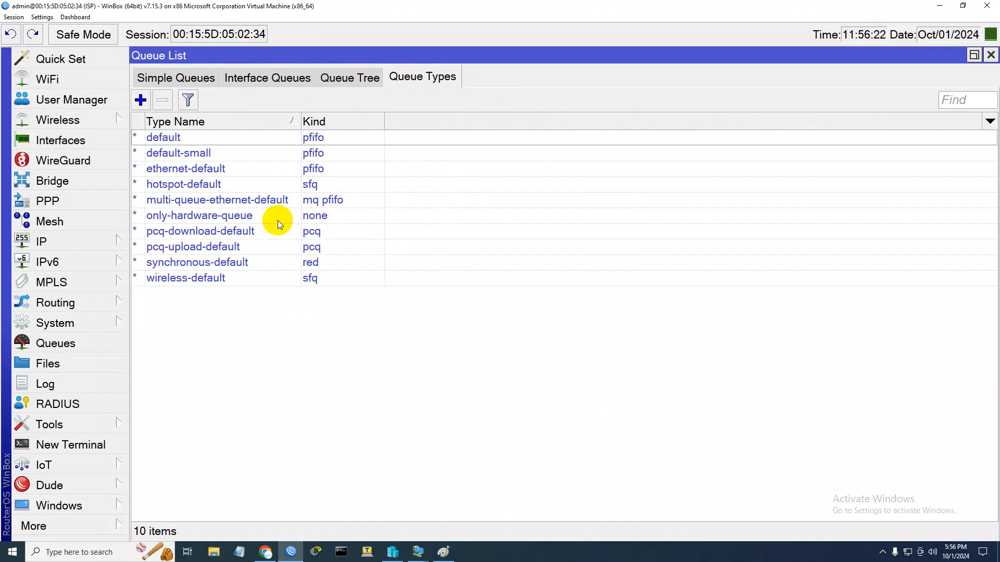
left_click(352, 79)
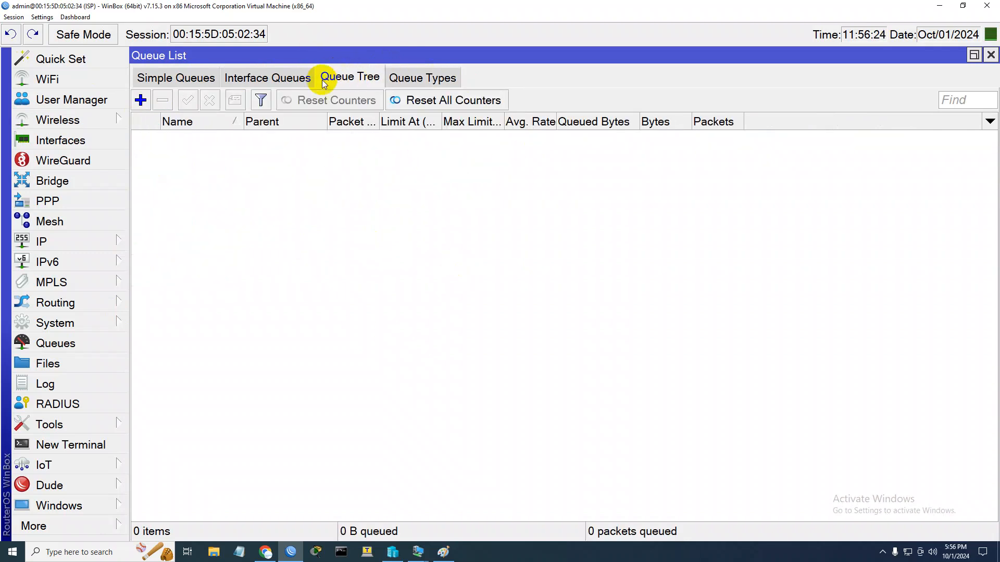
left_click(268, 78)
left_click(154, 78)
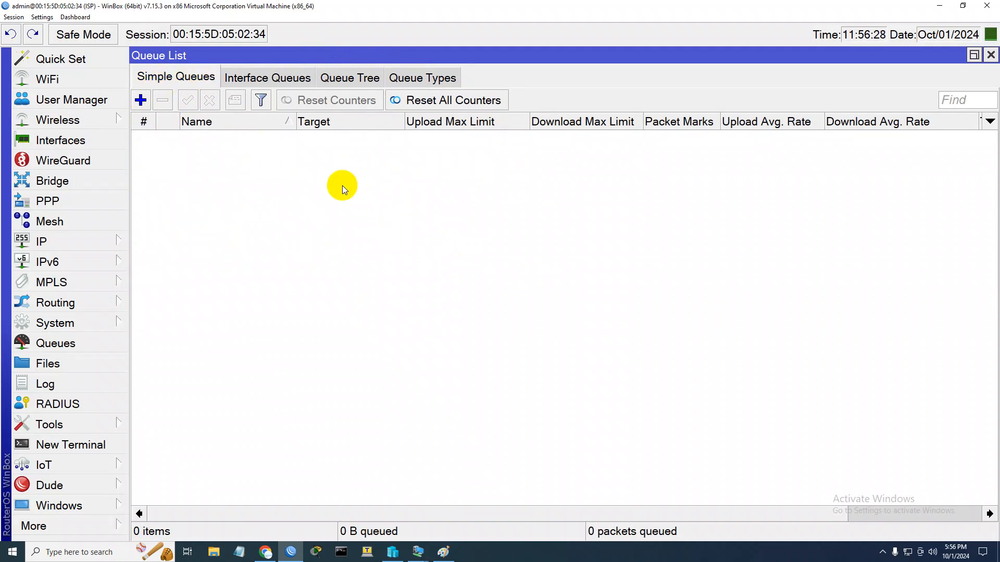
Start a new simple queue and name it Client-1
left_click(141, 101)
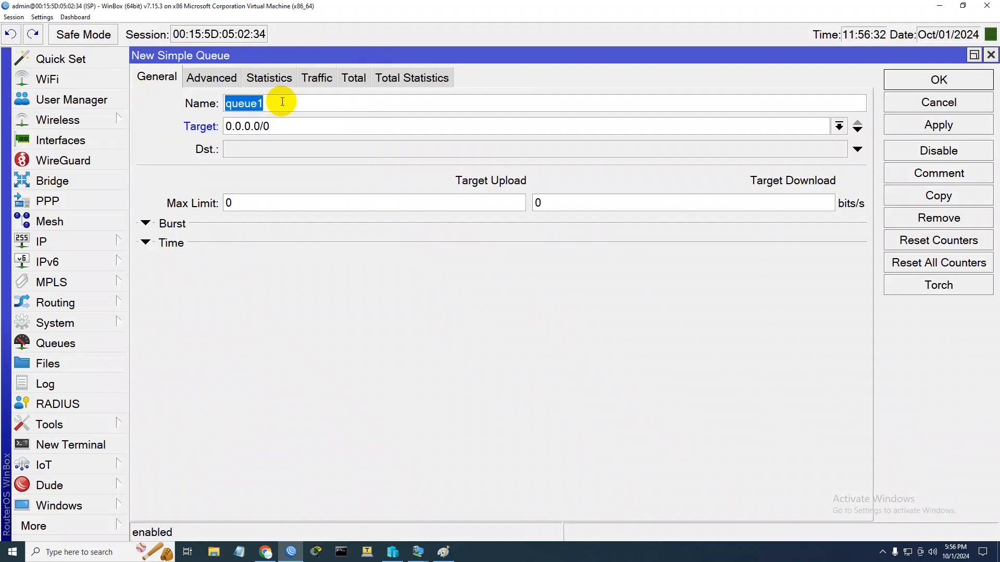
type("PC-1")
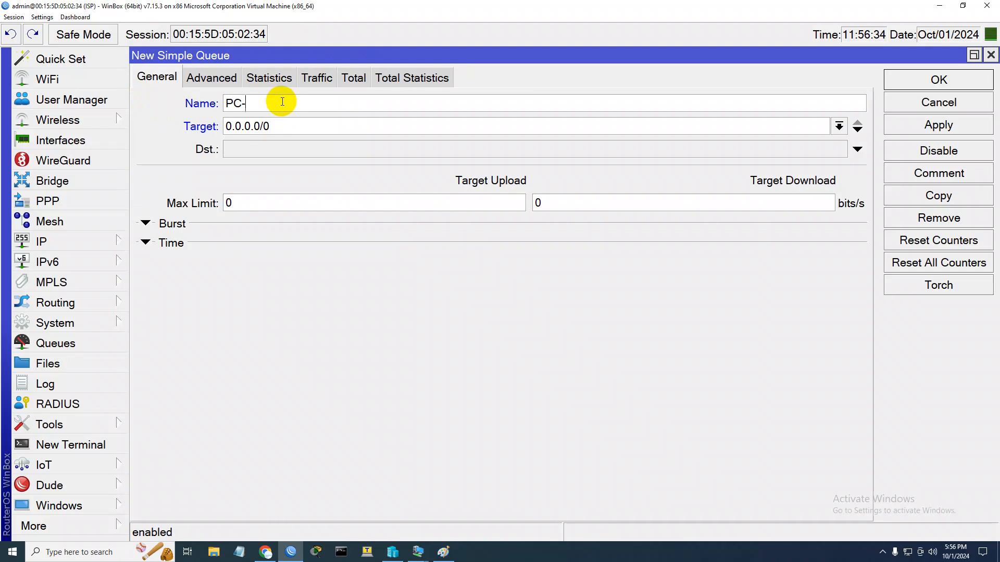
key("BackSpace")
key("BackSpace")
key("BackSpace")
key("BackSpace")
type("Client-1")
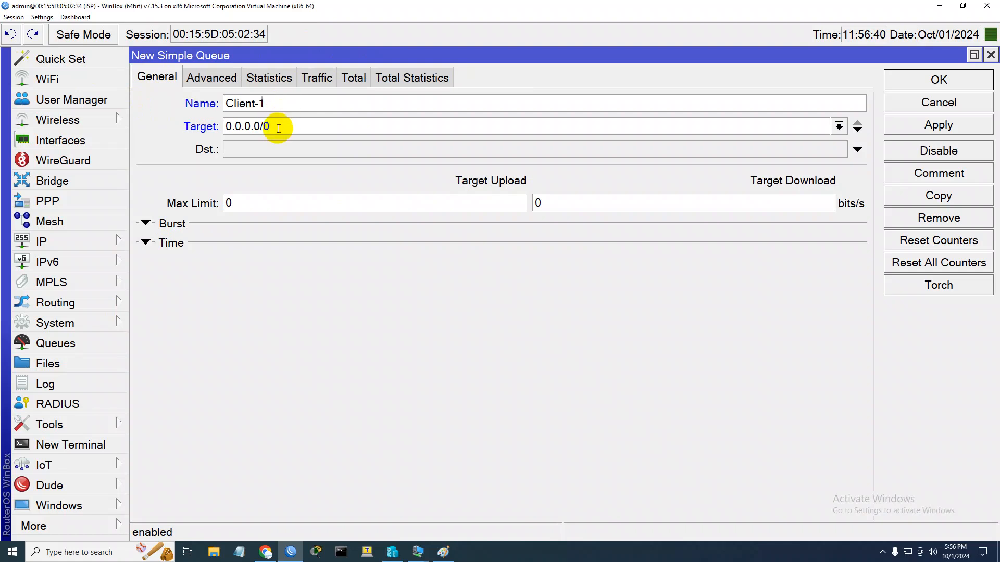
Check the PC's address in the Paint diagram and set the queue's target to 10.20.20.2
key("Tab")
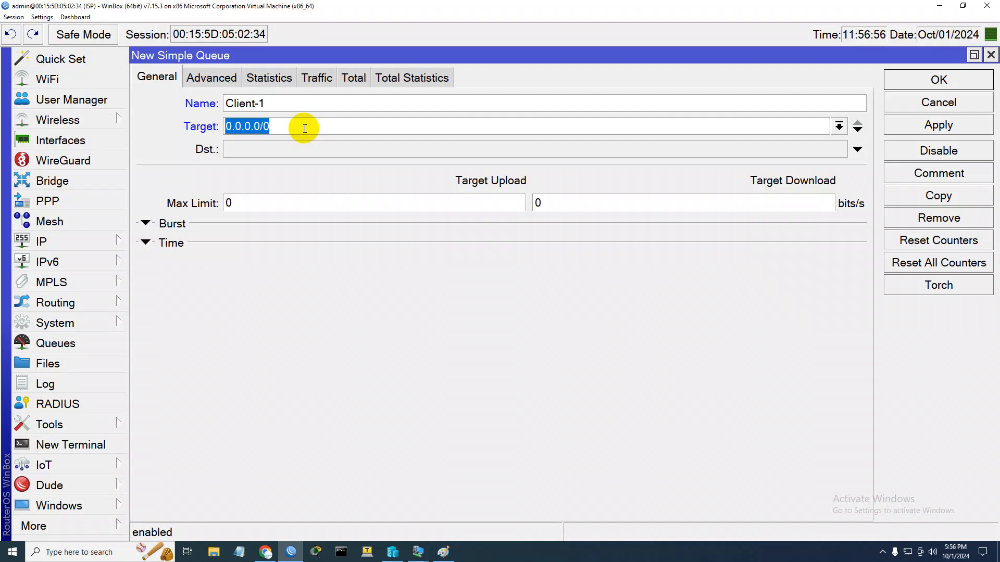
left_click(443, 552)
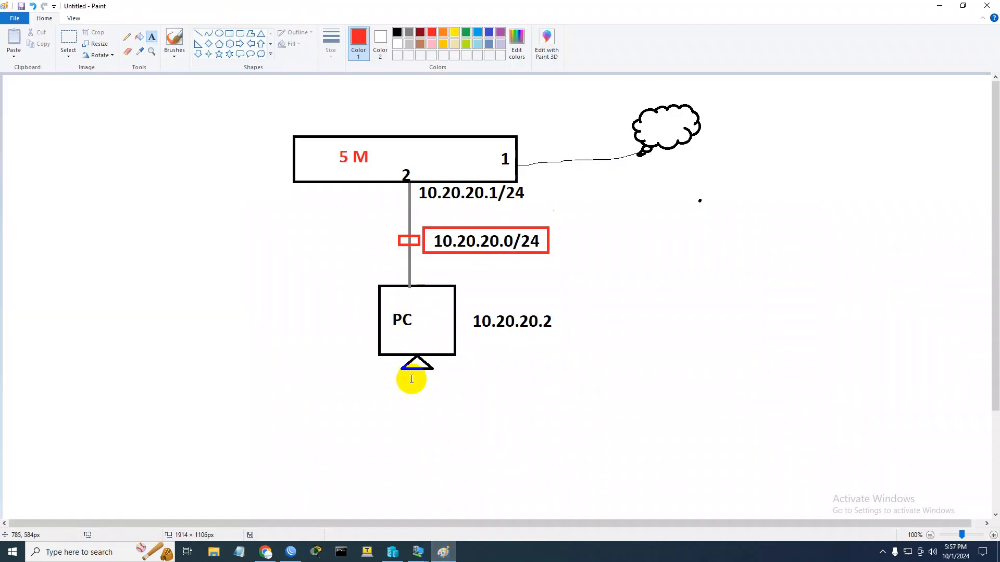
left_click(442, 551)
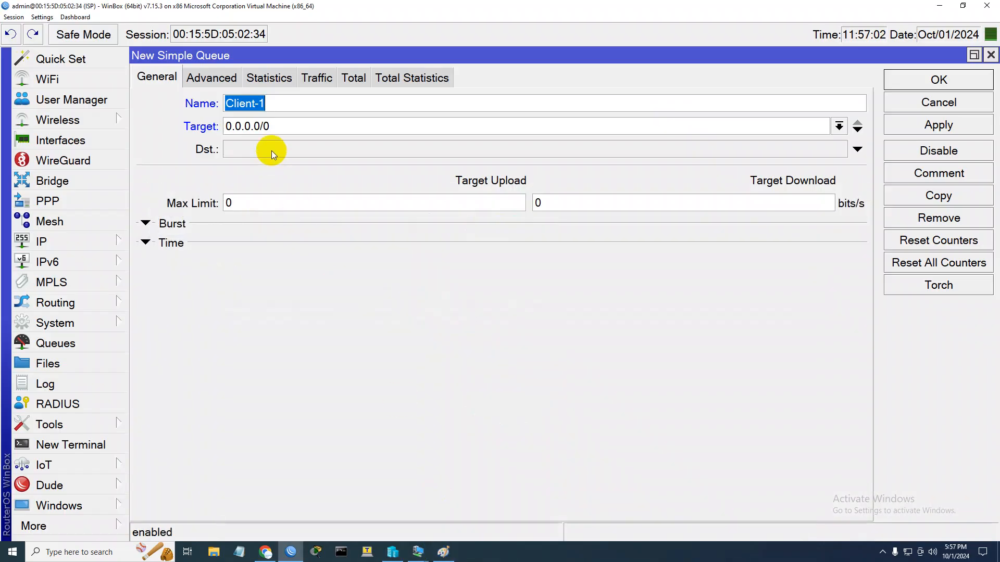
key("Tab")
type("10.20.20.2")
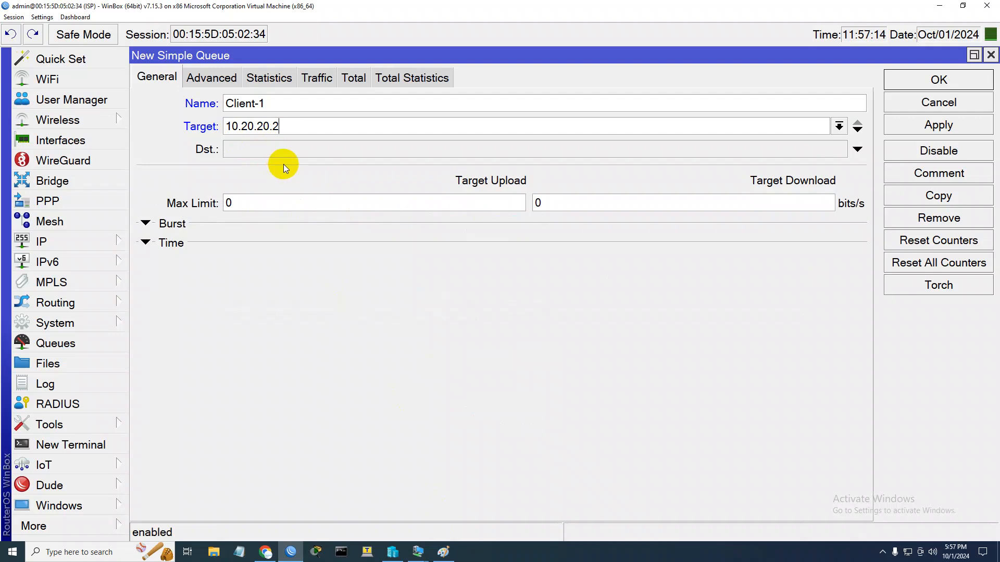
Leave the queue's destination unset and set its target upload max limit to 2M
left_click(286, 151)
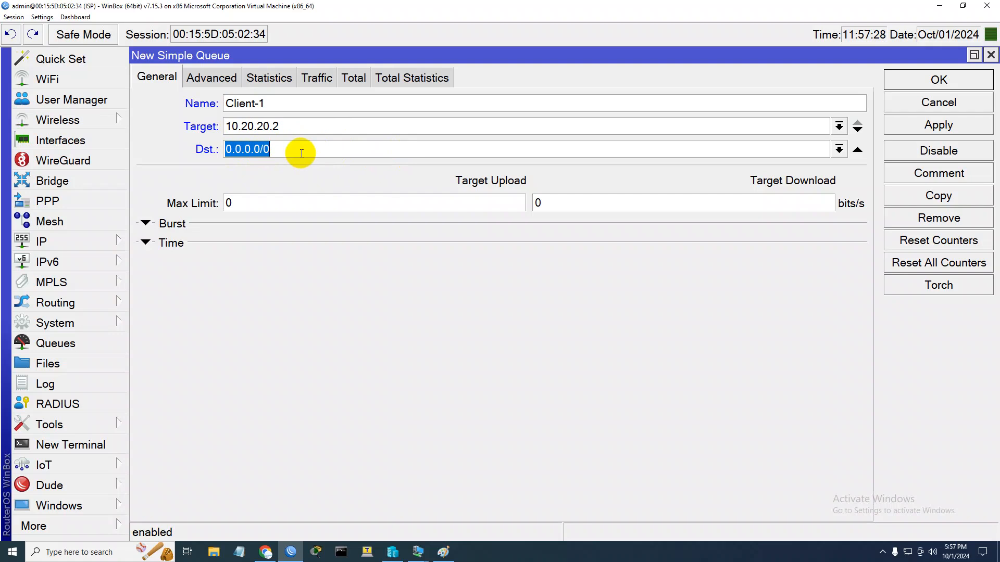
left_click(851, 153)
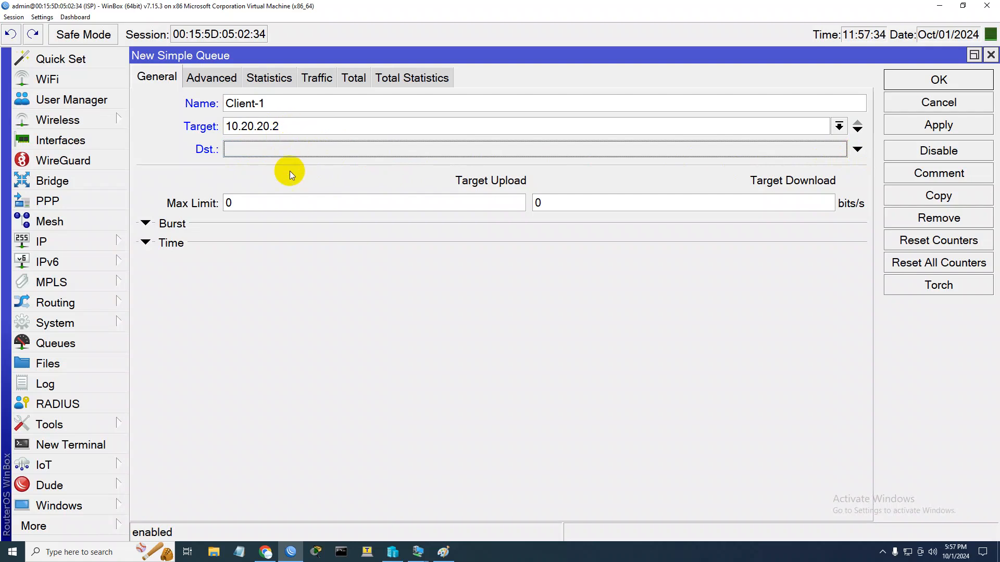
left_click(224, 204)
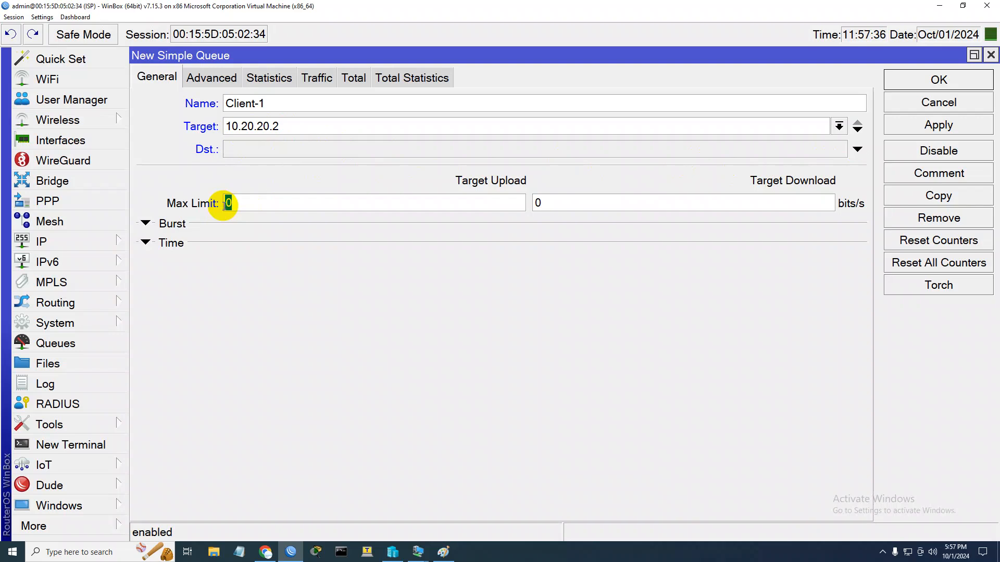
type("2M")
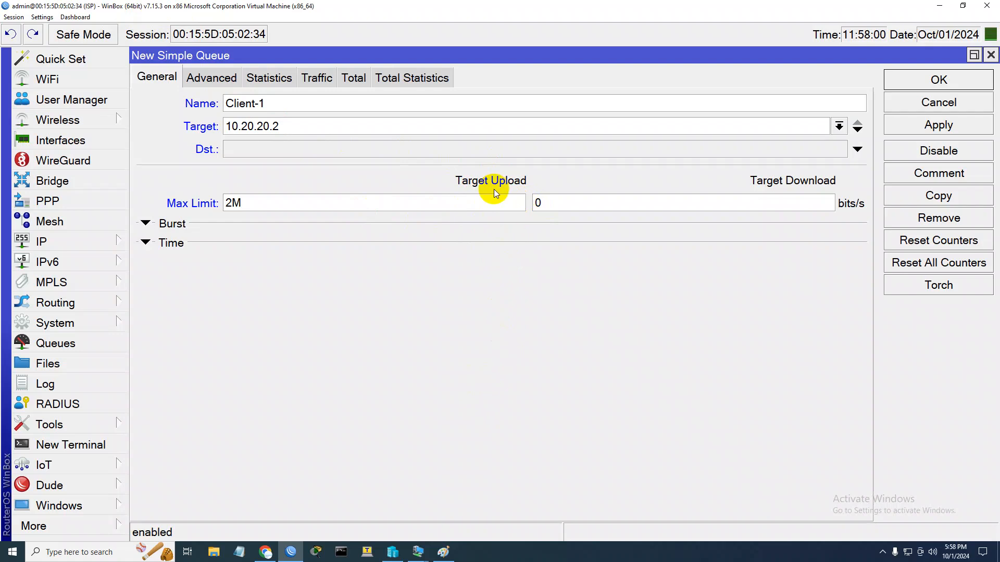
double_click(235, 203)
left_click(468, 207)
left_click_drag(232, 203, 225, 204)
Set the target download max limit to 2M and save the Client-1 queue
double_click(560, 203)
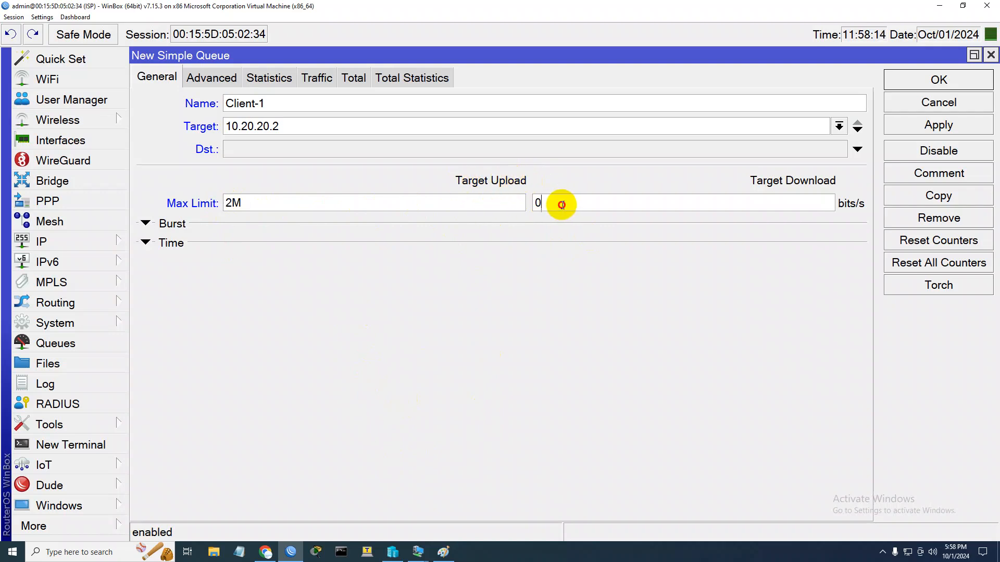
type("2M")
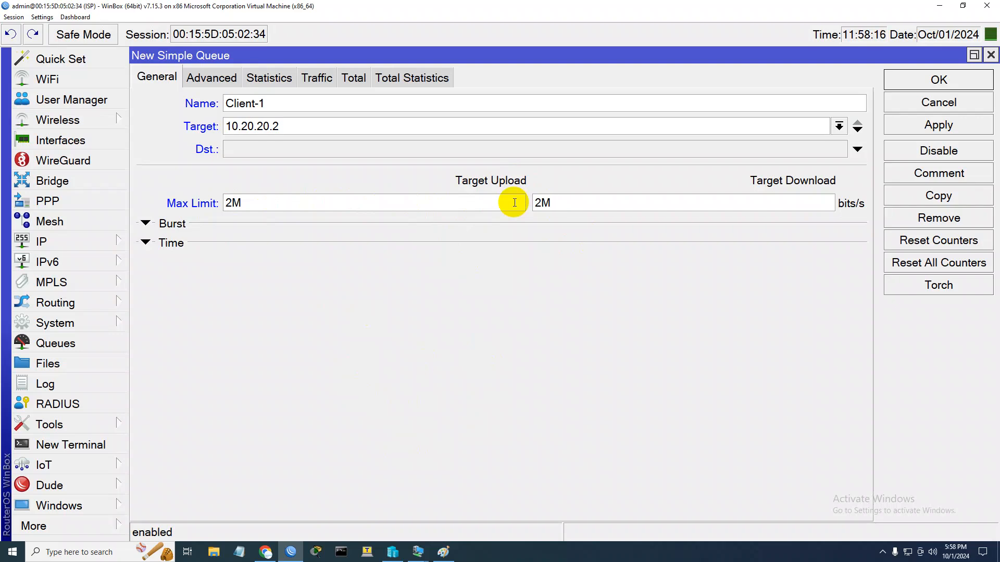
left_click(947, 77)
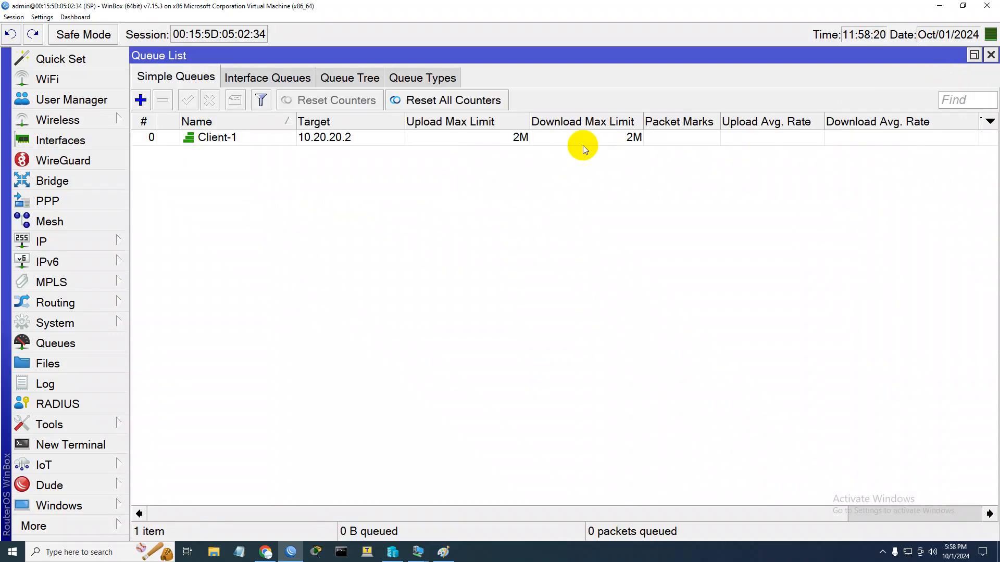
Disable the Client-1 queue and switch to the Windows-10 virtual machine
left_click(225, 138)
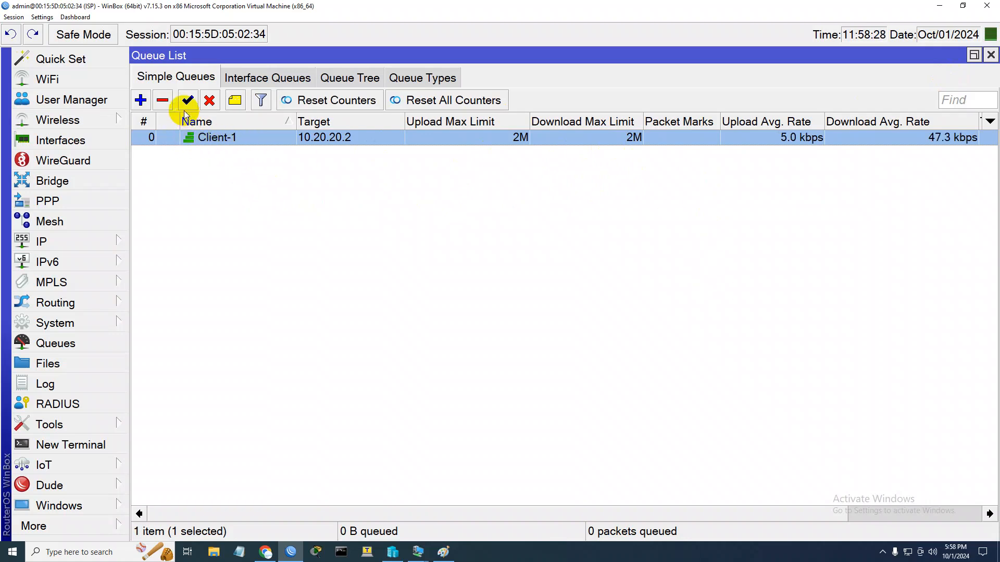
left_click(210, 100)
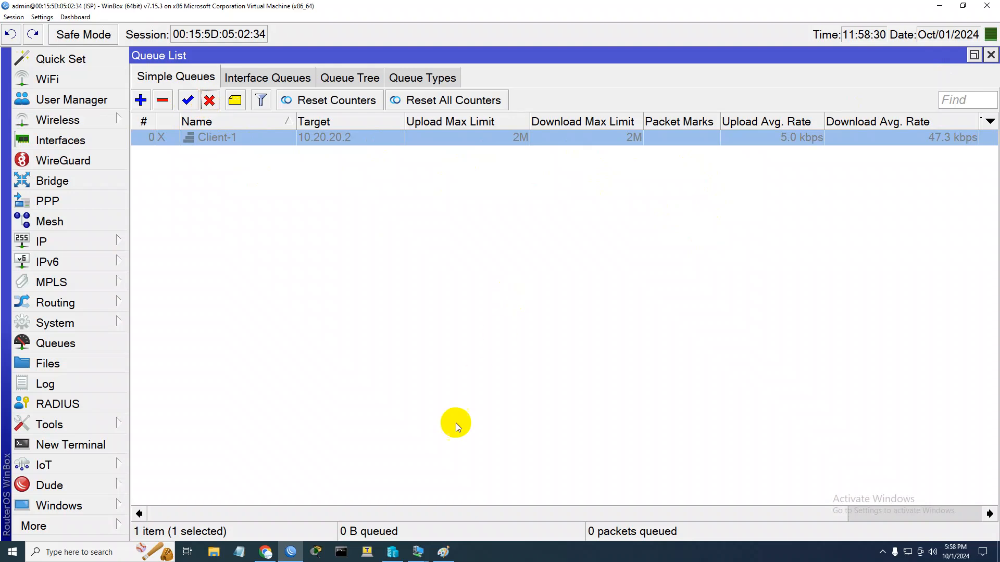
mouse_move(419, 555)
left_click(464, 495)
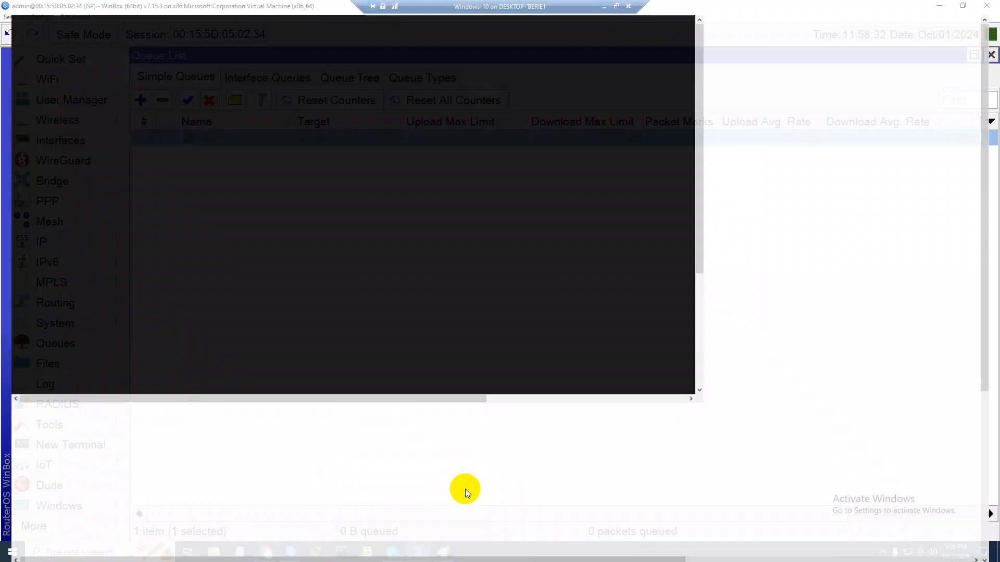
Open Microsoft Edge on the Windows-10 client and restore the pages from the previous session
left_click(427, 360)
left_click(210, 558)
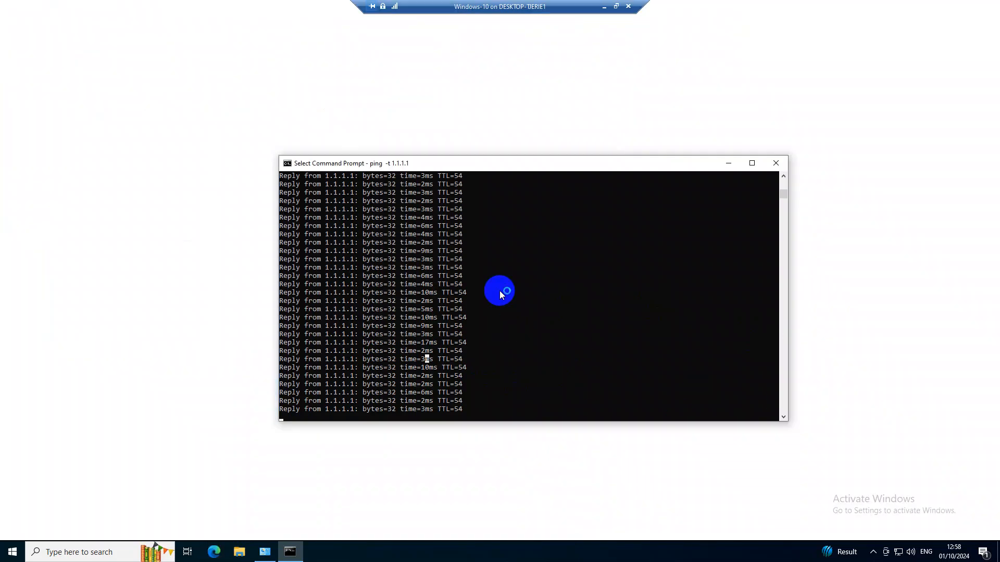
right_click(499, 291)
left_click(481, 323)
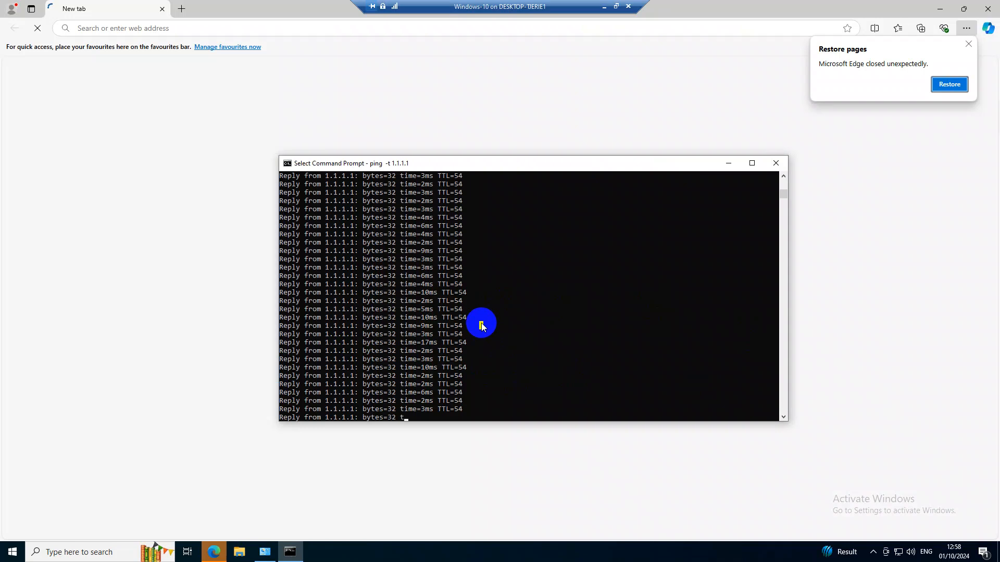
left_click(949, 86)
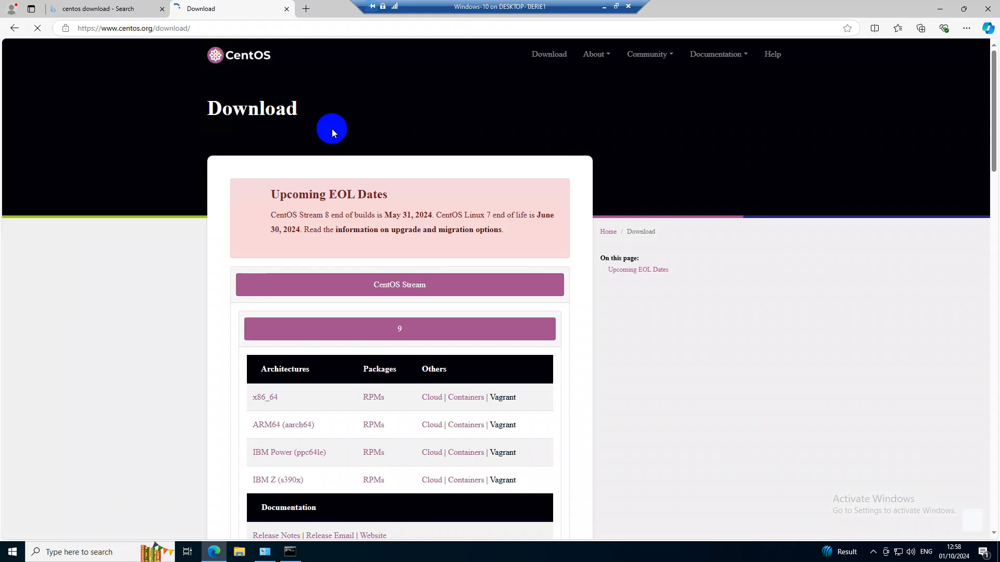
Start three downloads of the CentOS Stream 9 x86_64 ISO in new tabs and show the downloads list
right_click(264, 412)
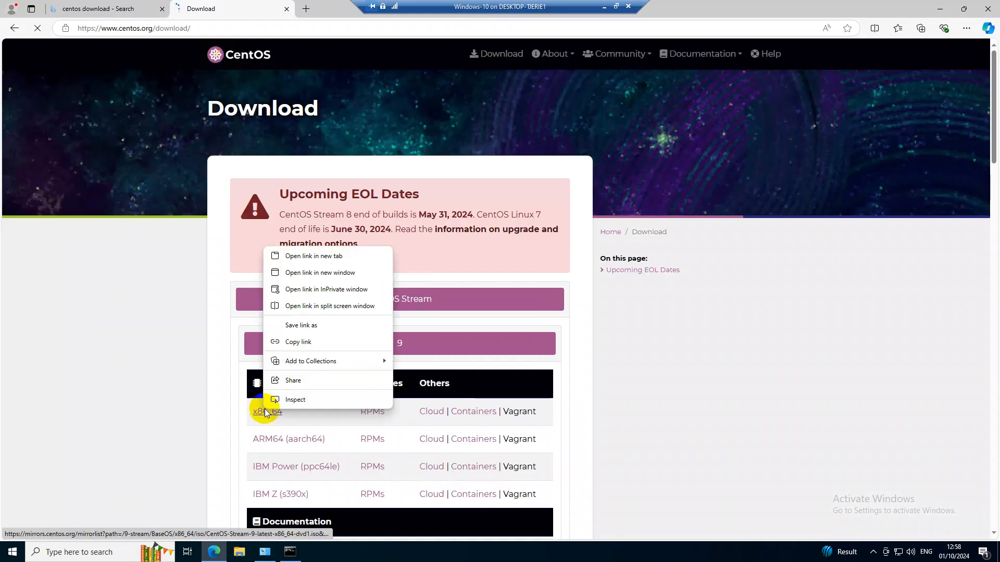
left_click(295, 257)
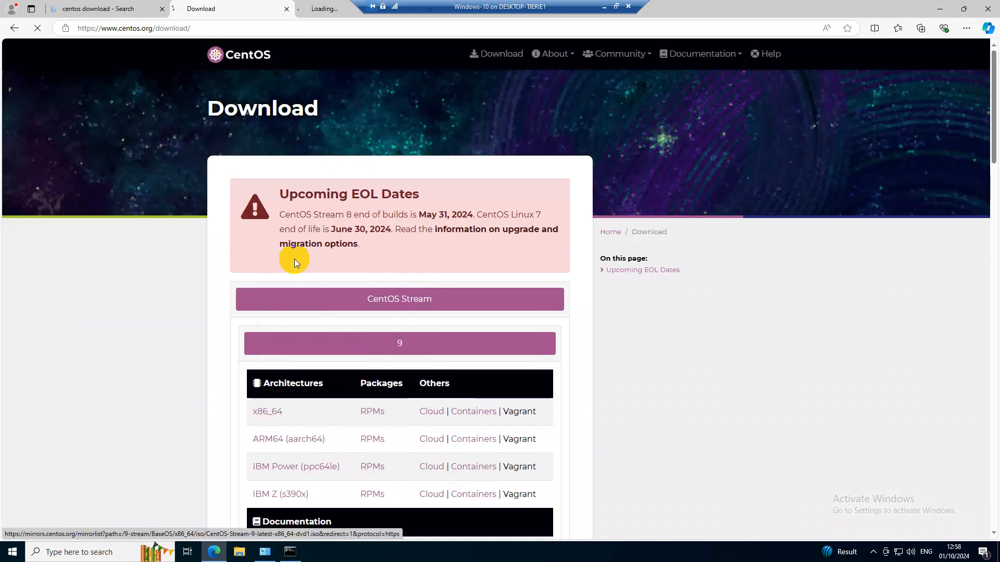
right_click(271, 417)
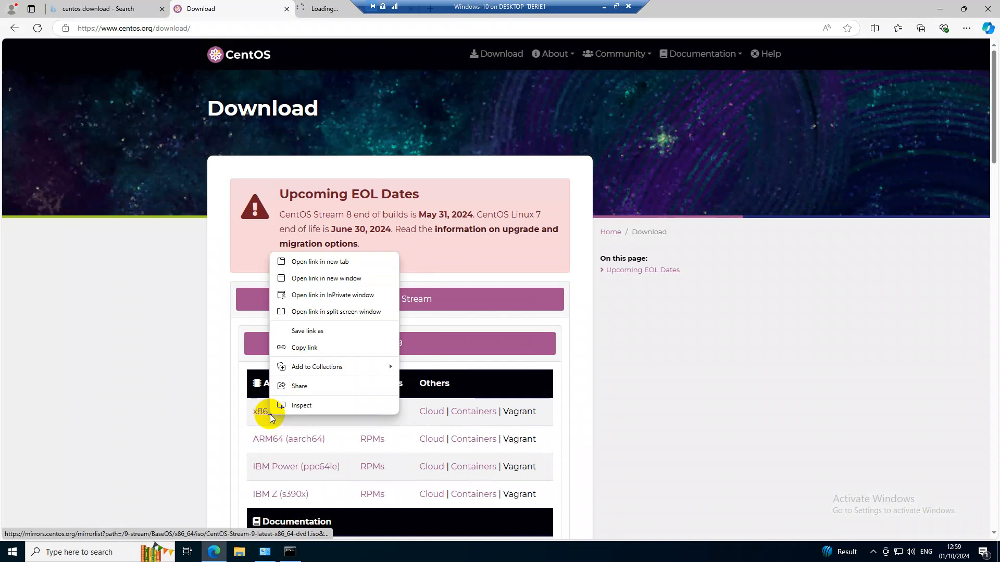
left_click(312, 261)
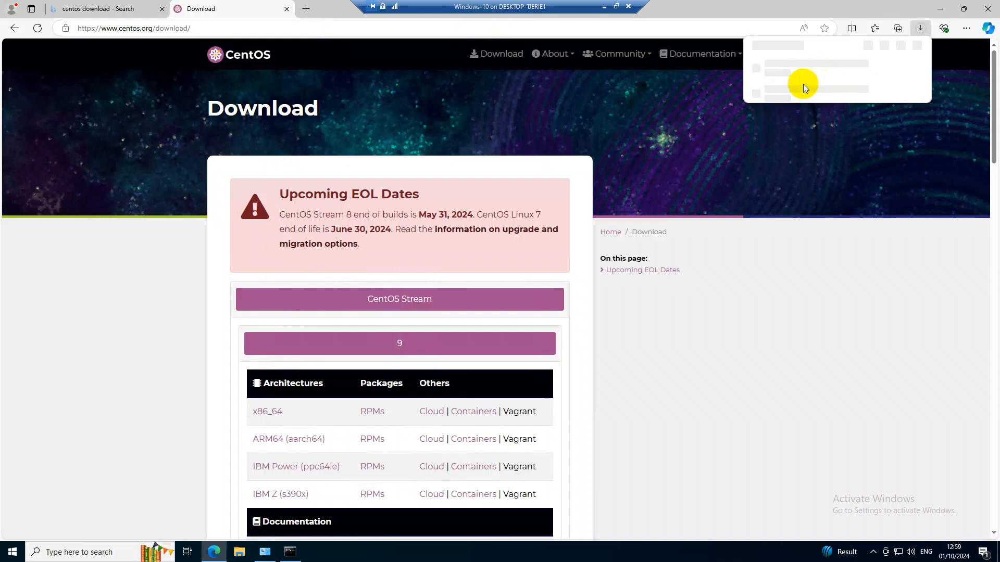
right_click(261, 412)
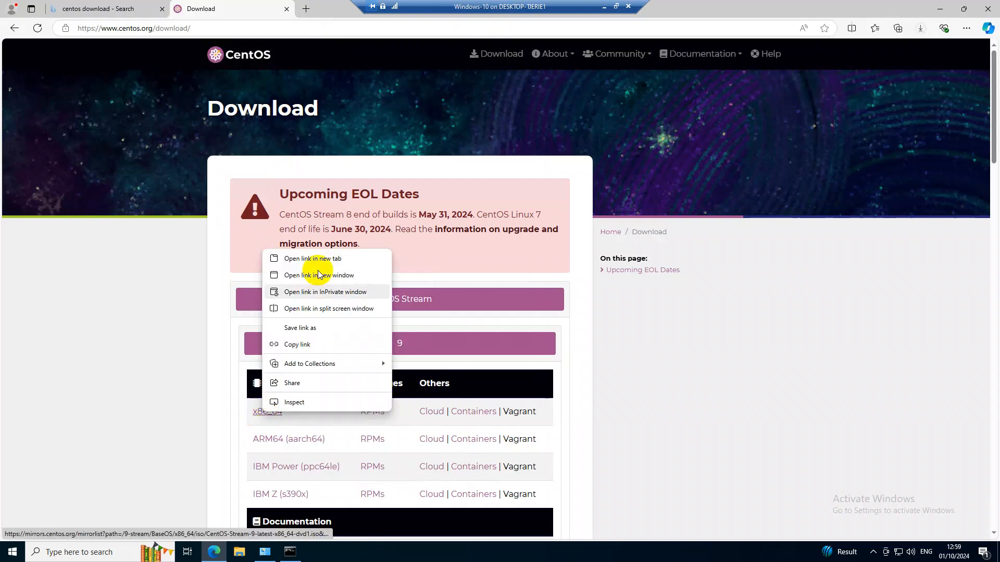
left_click(317, 260)
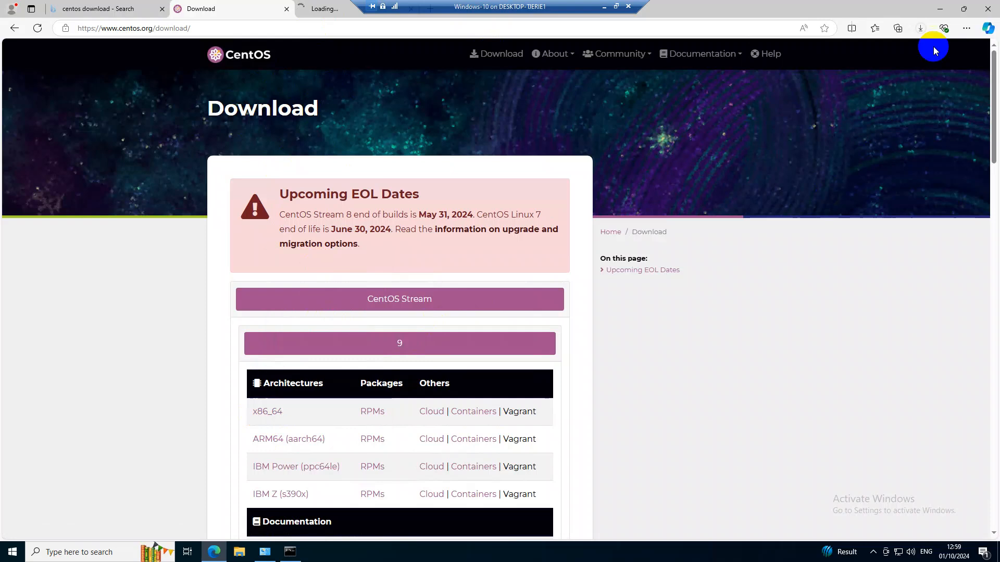
left_click(920, 30)
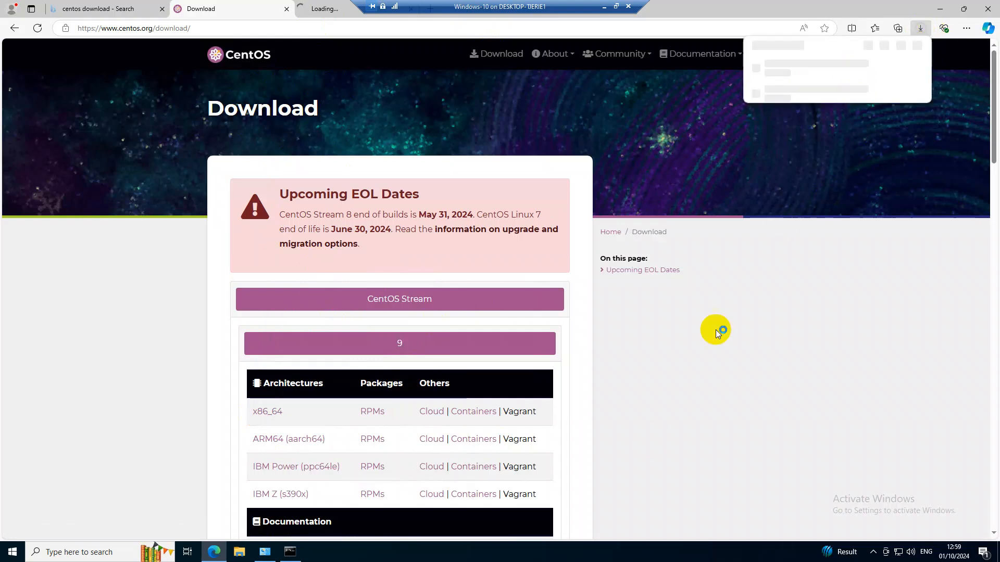
Open Task Manager on the client and show its performance view
right_click(630, 550)
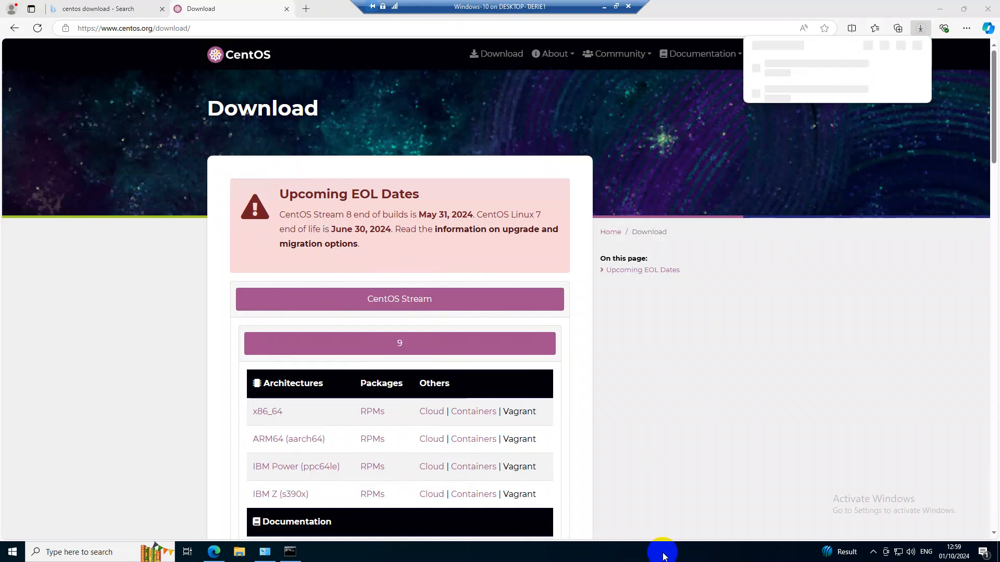
right_click(664, 557)
left_click(690, 502)
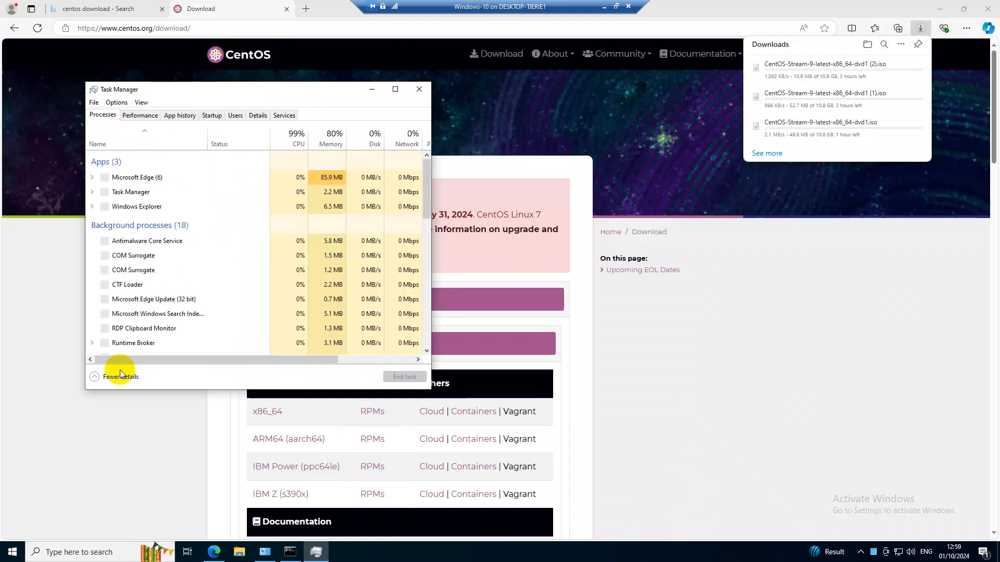
left_click(141, 116)
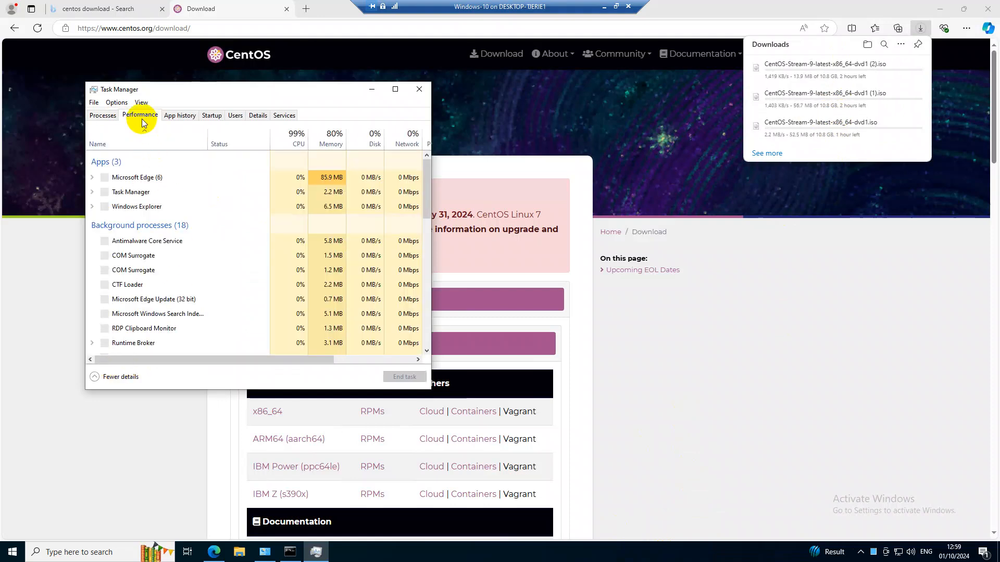
View the Ethernet throughput in Task Manager, then minimize it and switch from the virtual machine to WinBox
left_click(156, 245)
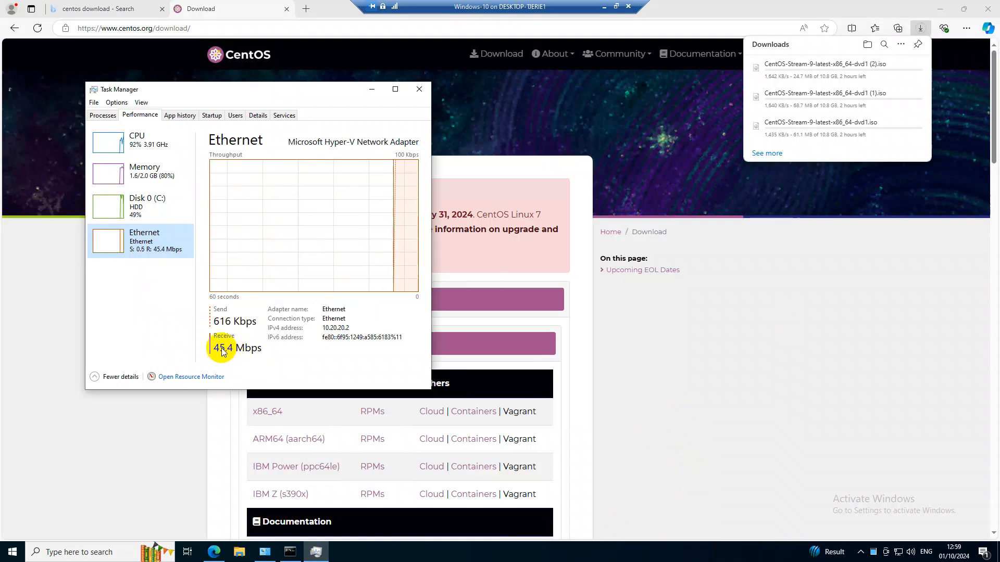
left_click(368, 89)
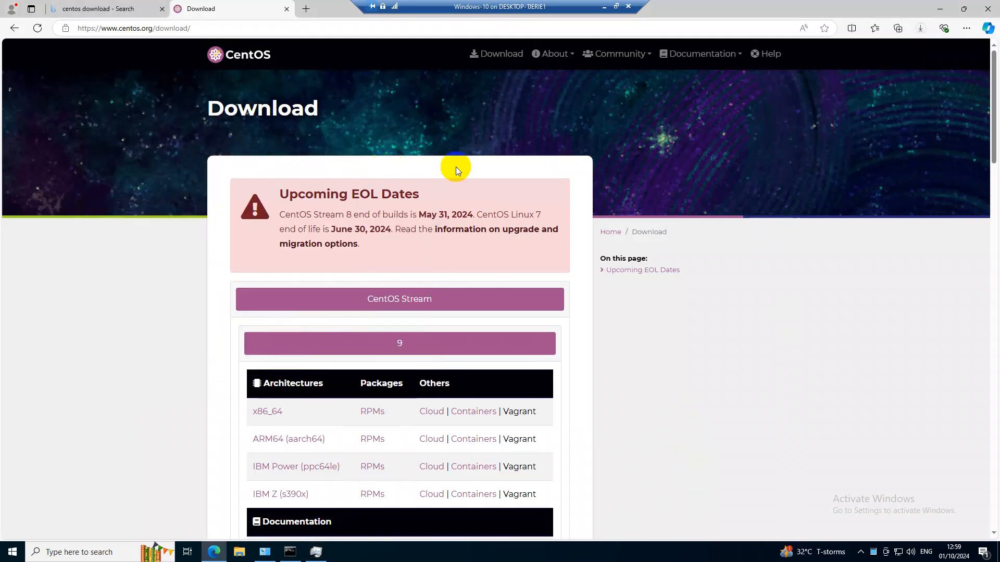
left_click(604, 6)
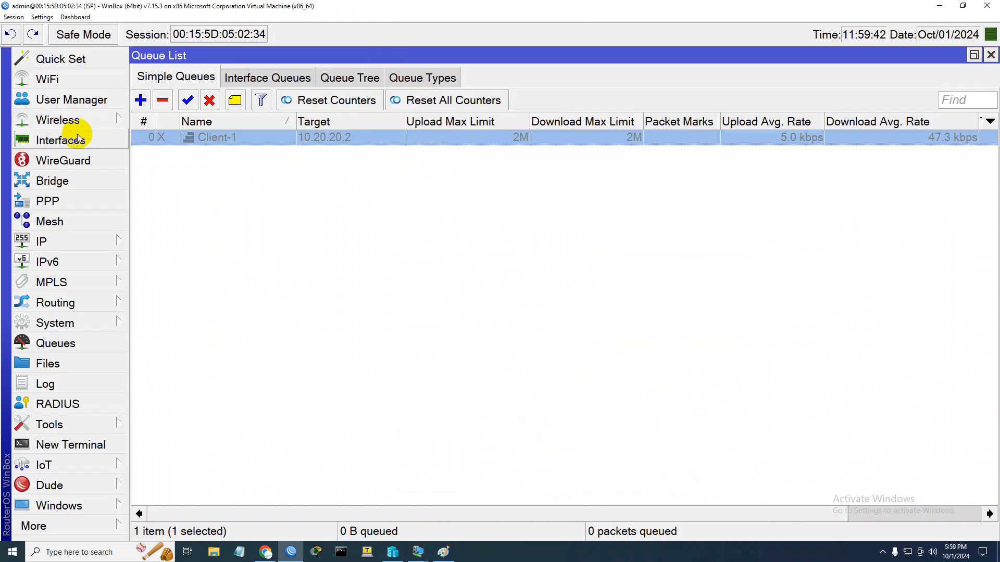
Show the router's interface list, widen it to reveal the Tx and Rx rates, and select the ether1 entry
left_click(80, 140)
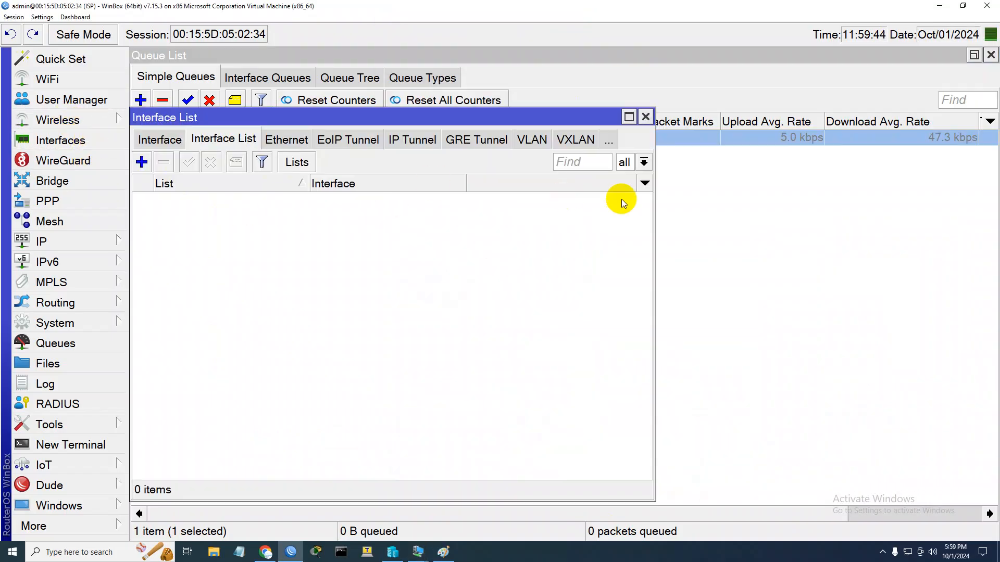
left_click(156, 138)
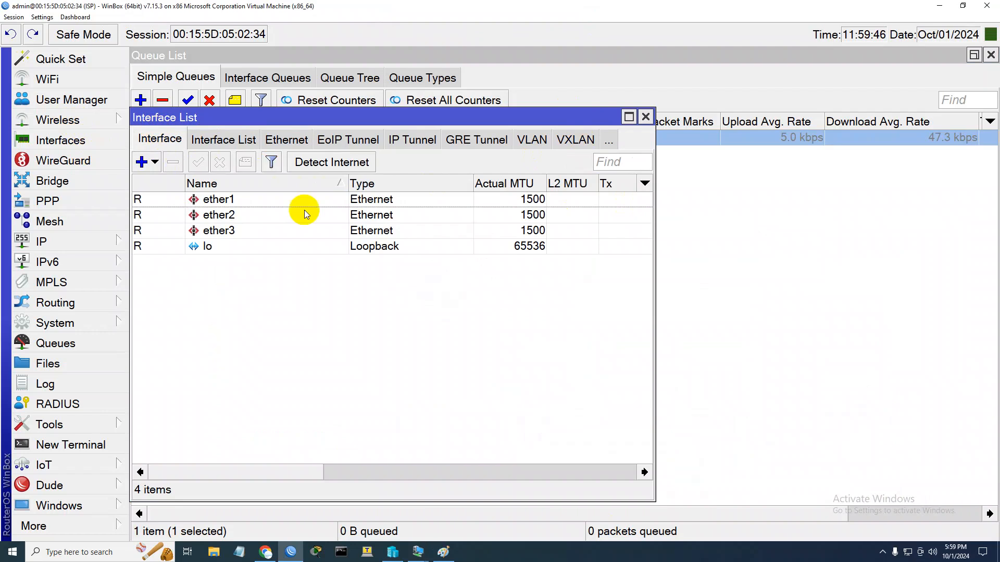
left_click_drag(655, 227, 995, 225)
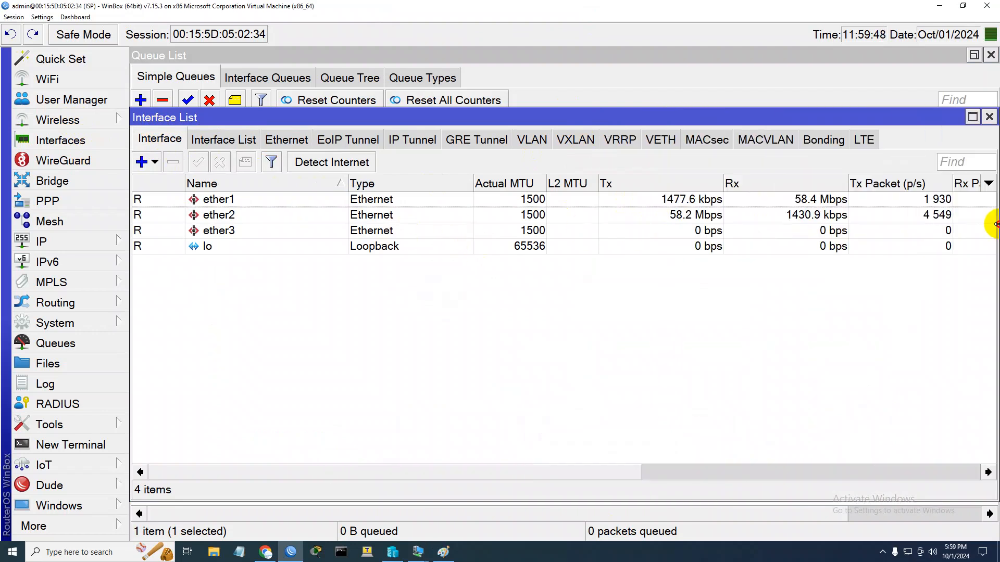
left_click(801, 205)
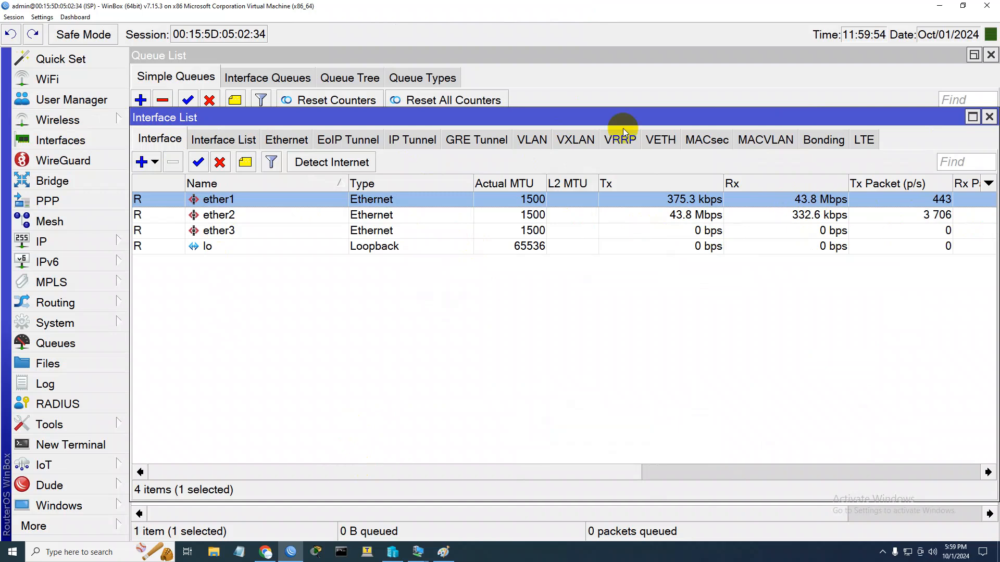
Close the interface list and enable the Client-1 simple queue
left_click(989, 117)
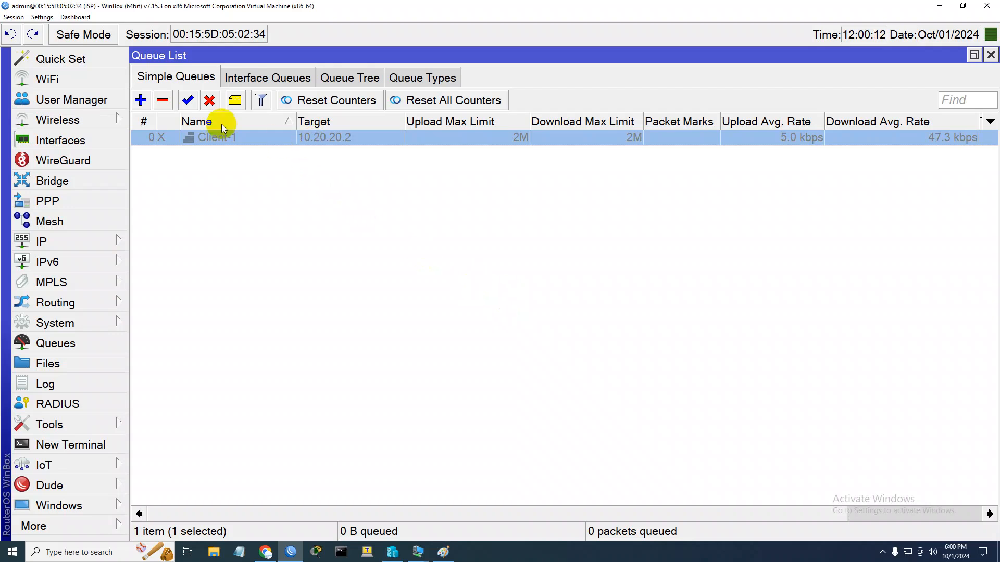
left_click(188, 100)
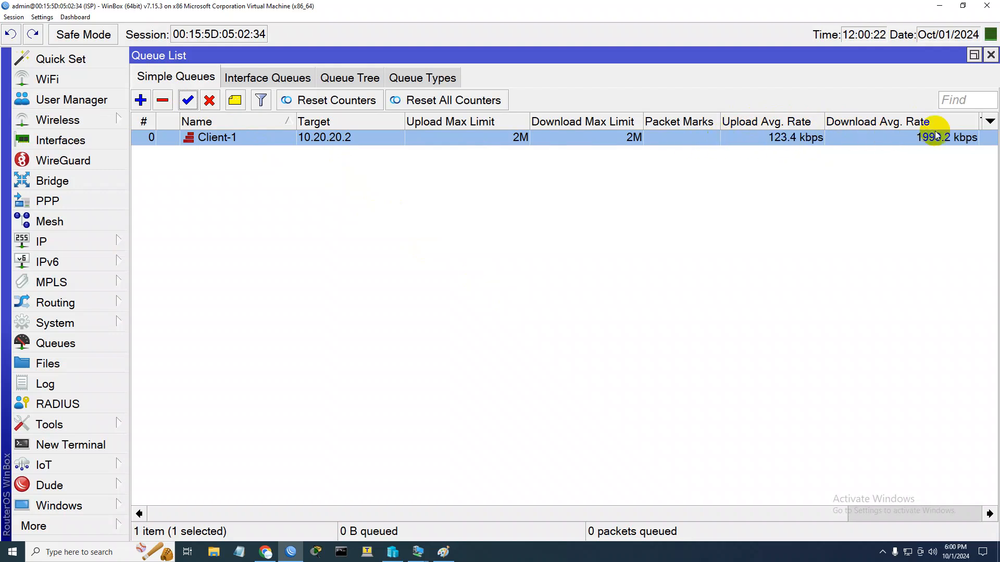
Hide the Download Avg. Rate and Upload Avg. Rate columns in the simple queue list
right_click(957, 158)
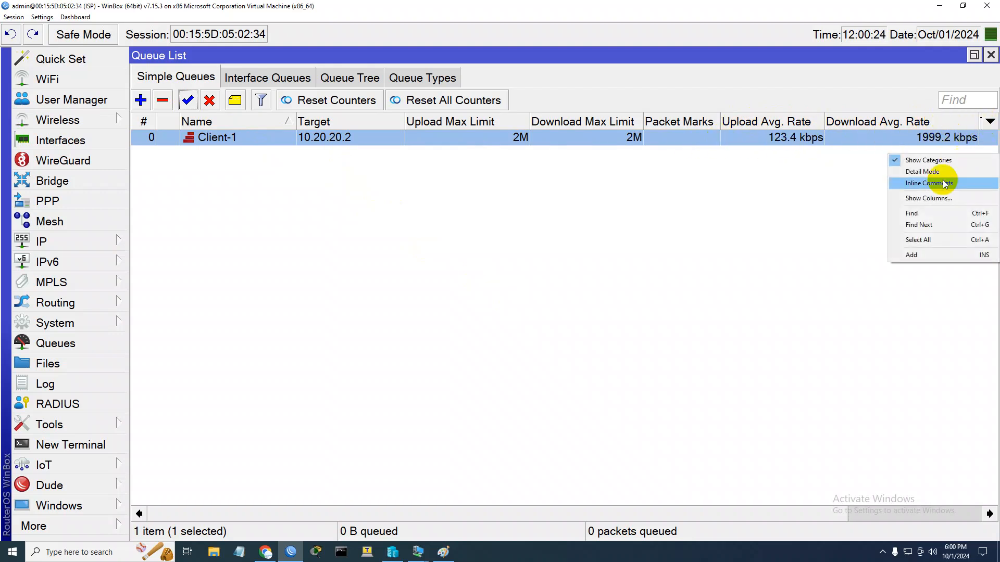
left_click(919, 200)
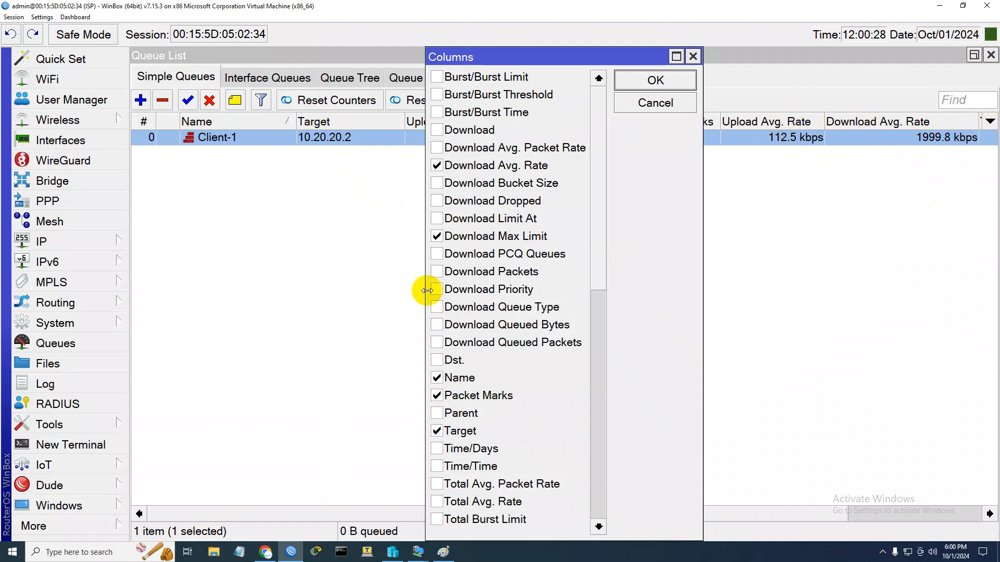
left_click(437, 165)
scroll(448, 412, "down", 10)
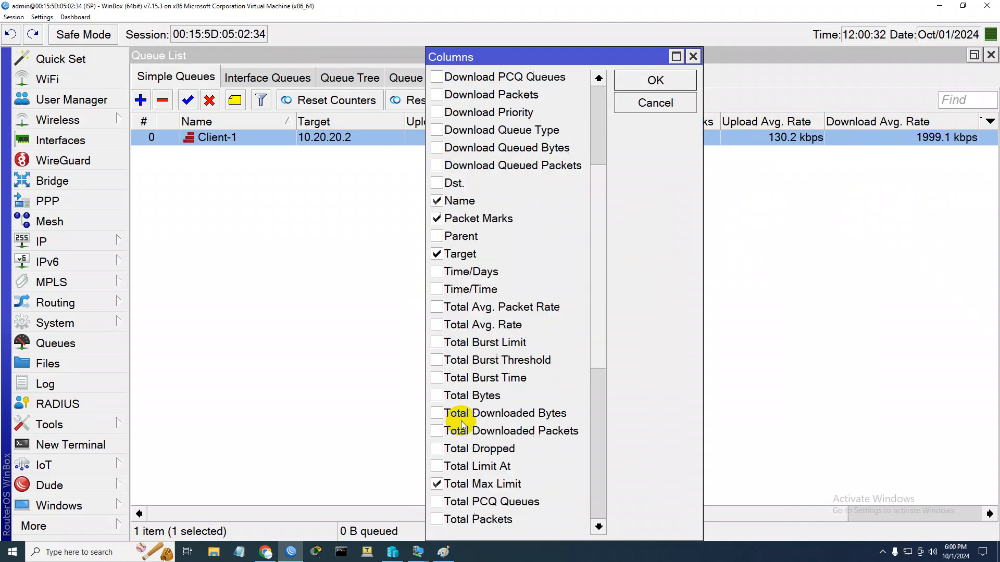
left_click(437, 343)
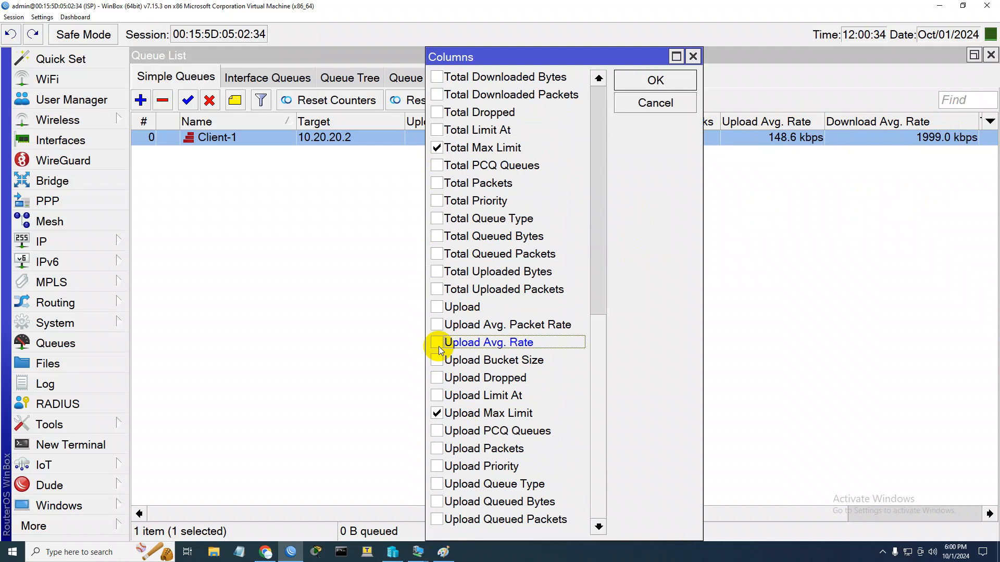
left_click(649, 82)
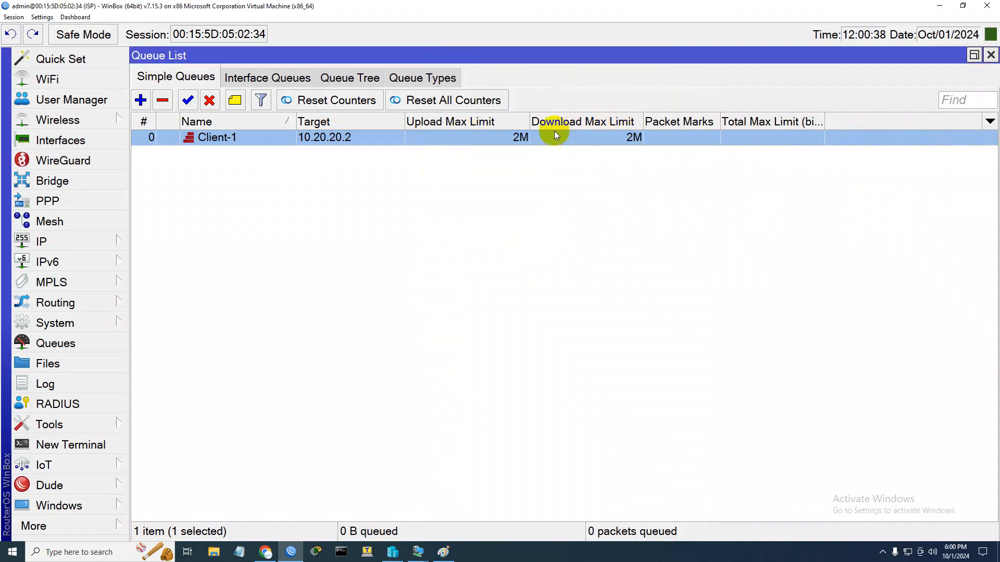
Add the Download Avg. Rate and Upload Avg. Rate columns back to the simple queue list
right_click(956, 173)
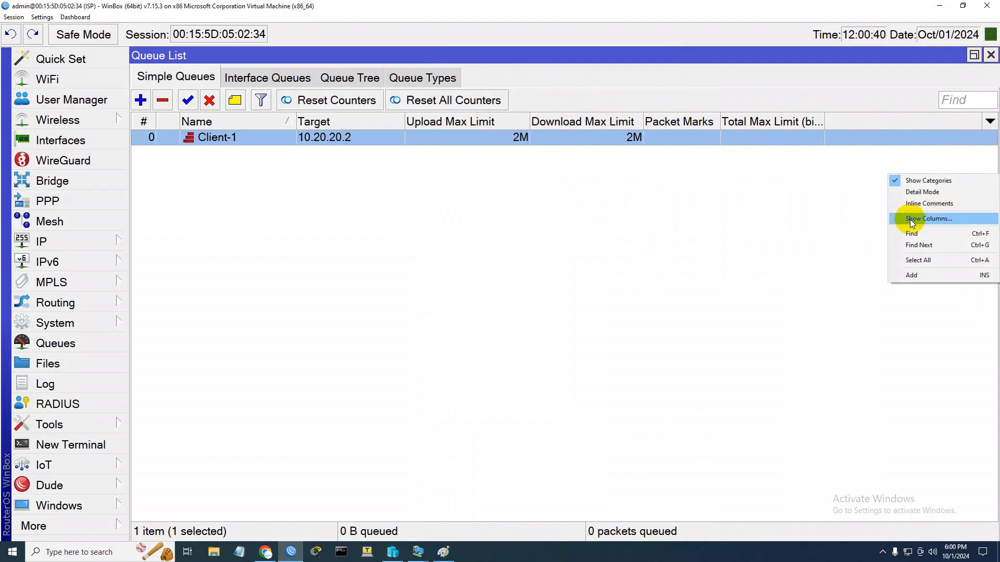
left_click(891, 219)
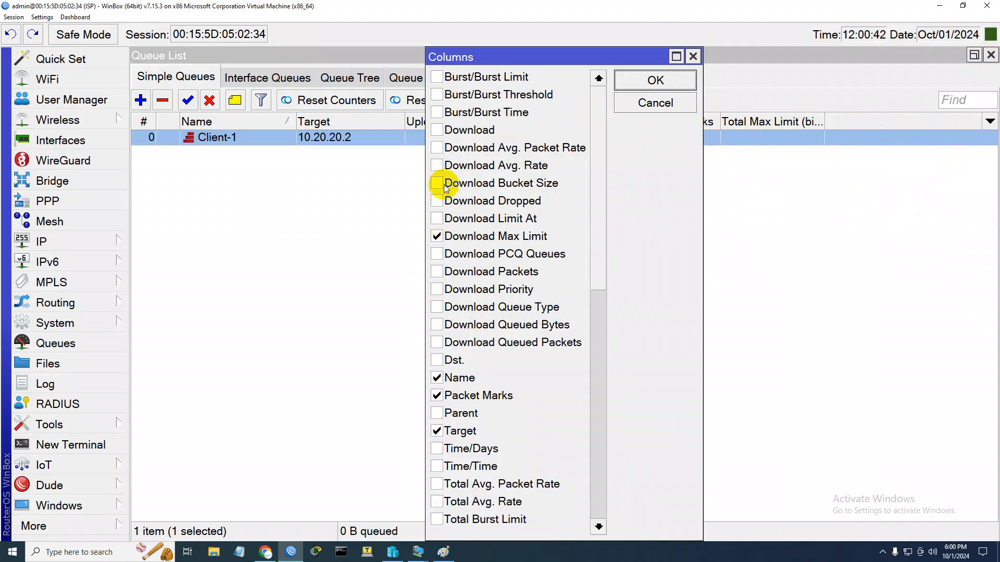
left_click(437, 165)
scroll(454, 426, "down", 9)
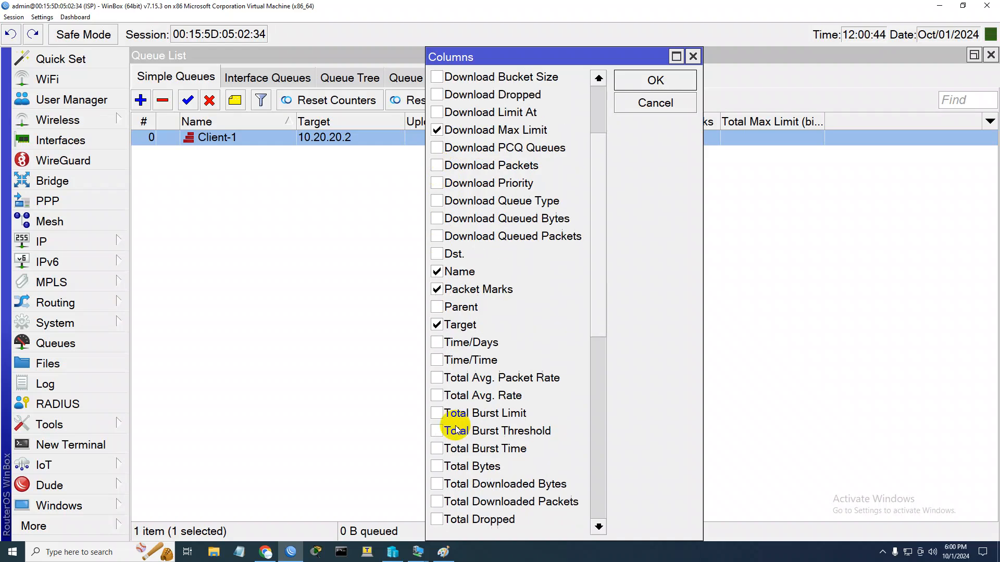
scroll(456, 430, "down", 2)
left_click(436, 342)
left_click(646, 81)
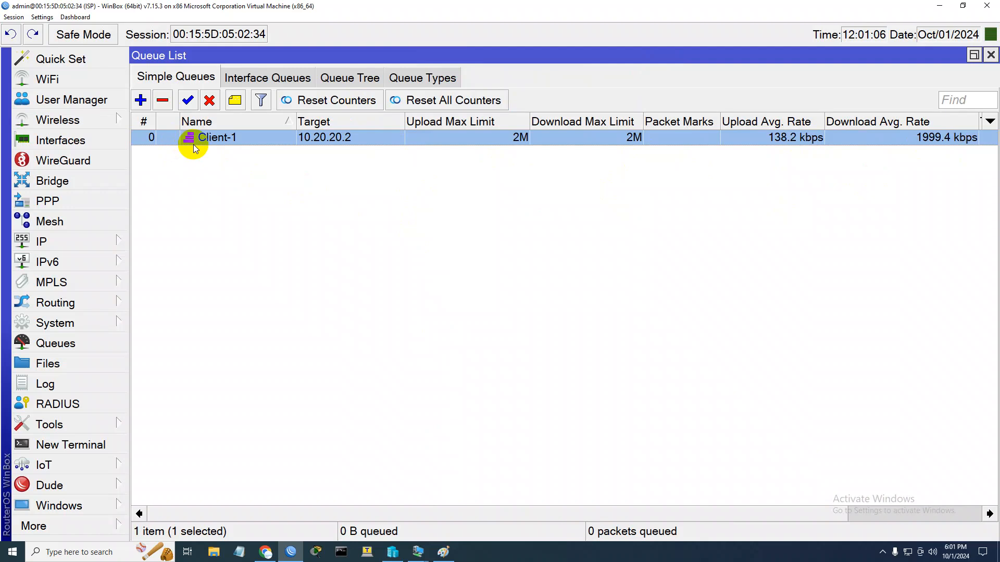
key("super+g")
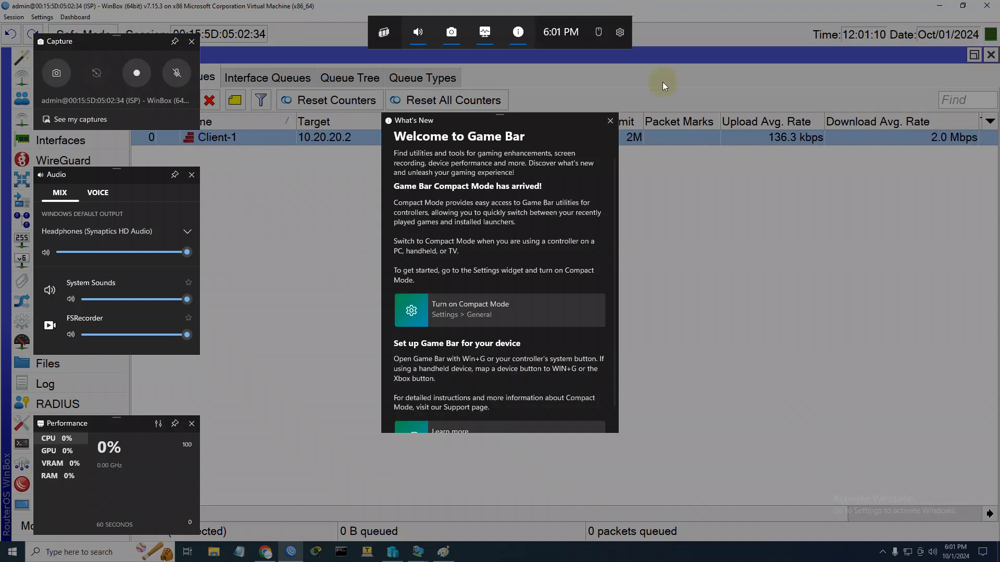
left_click(739, 194)
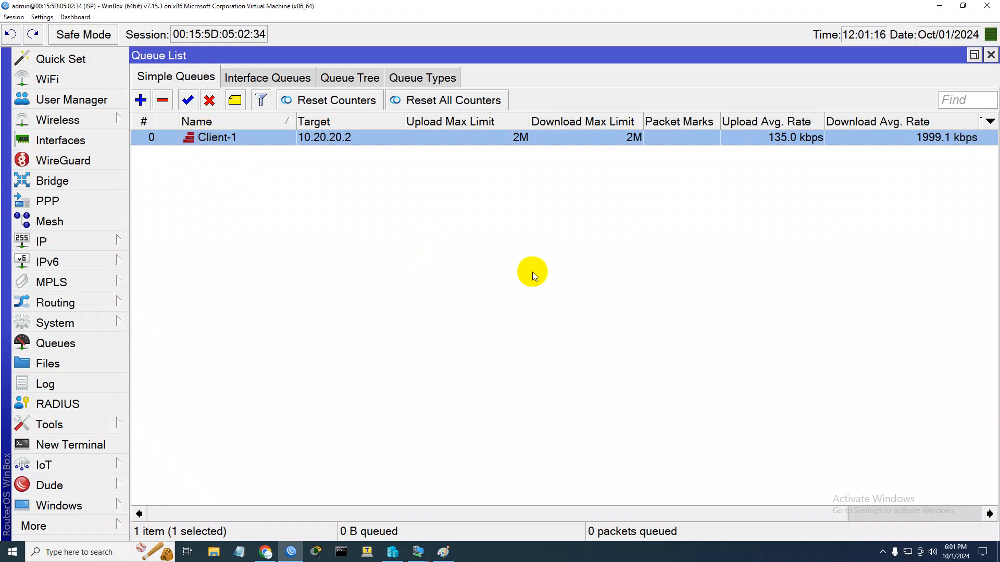
Review the network diagram in Paint and return to WinBox
left_click(443, 551)
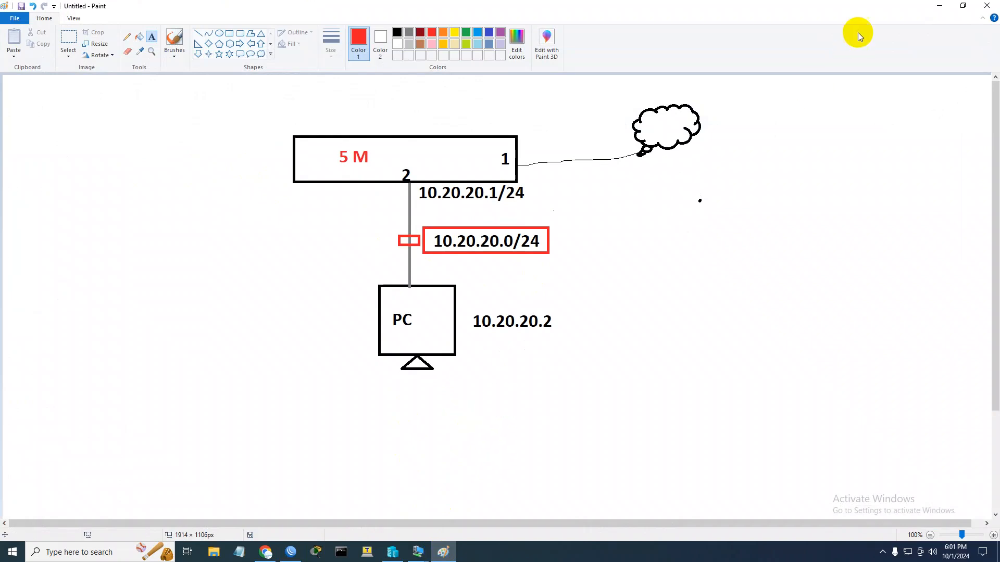
left_click(939, 6)
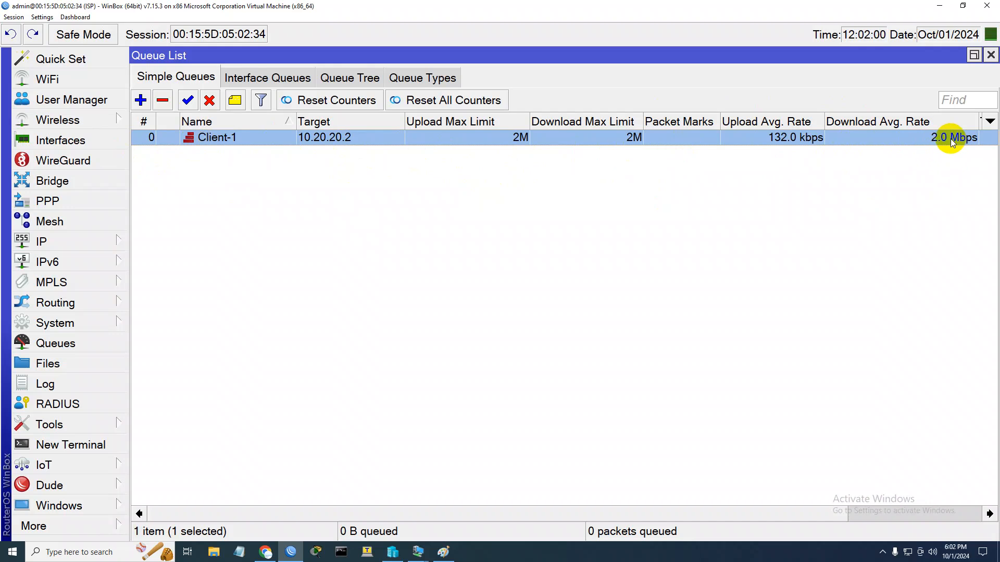
Start a new simple queue named Cleint-2 with 10.20.20.3 as its target
left_click(140, 100)
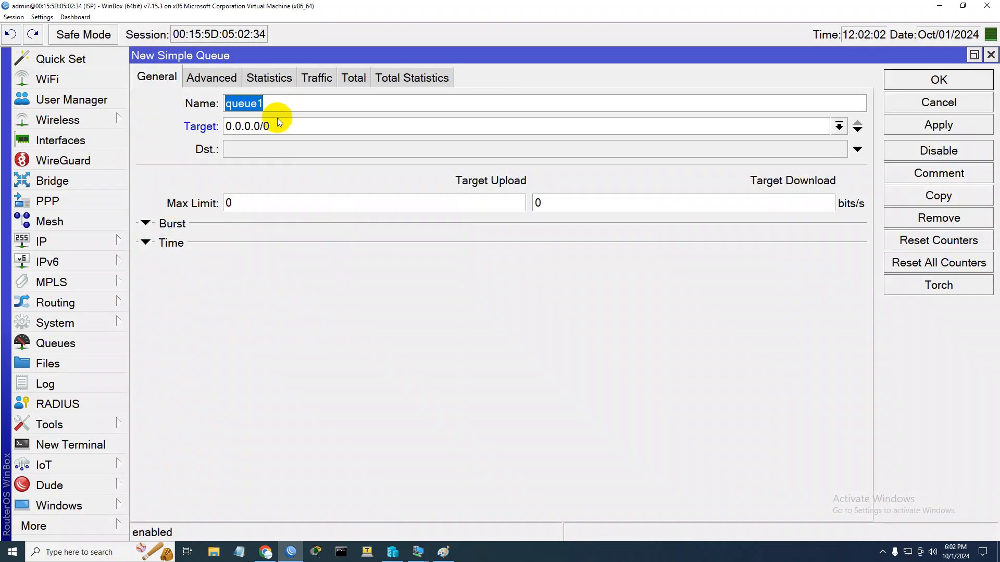
type("Cleint")
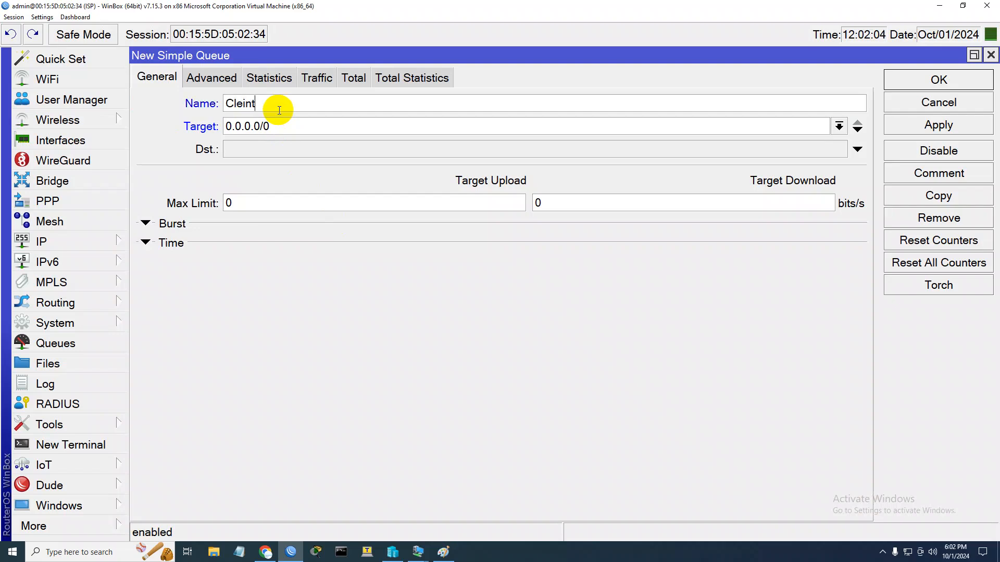
type("-2")
left_click_drag(284, 126, 158, 116)
type("10.20.20.3")
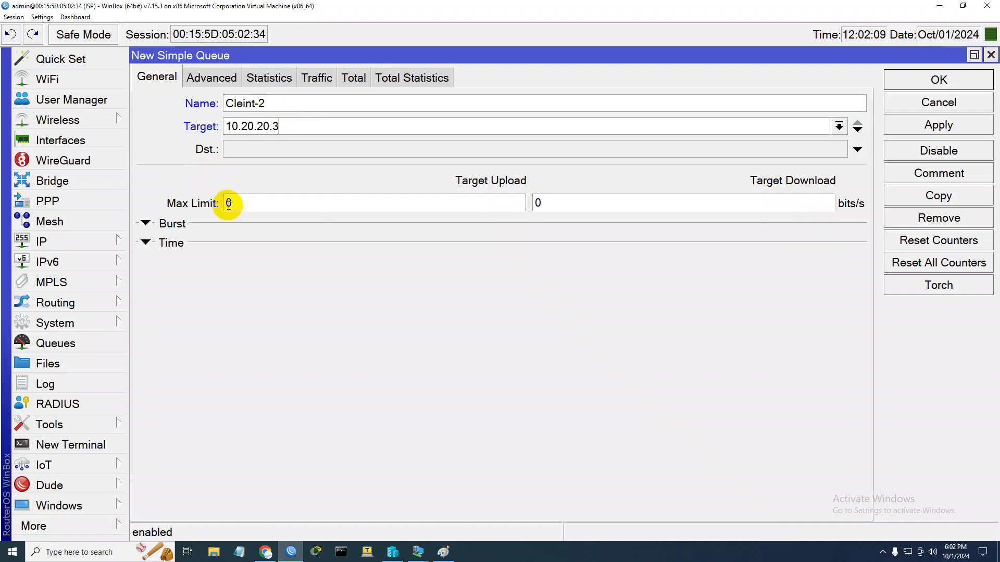
Set the new queue's upload and download max limits to 3M each and save it
left_click_drag(233, 203, 216, 205)
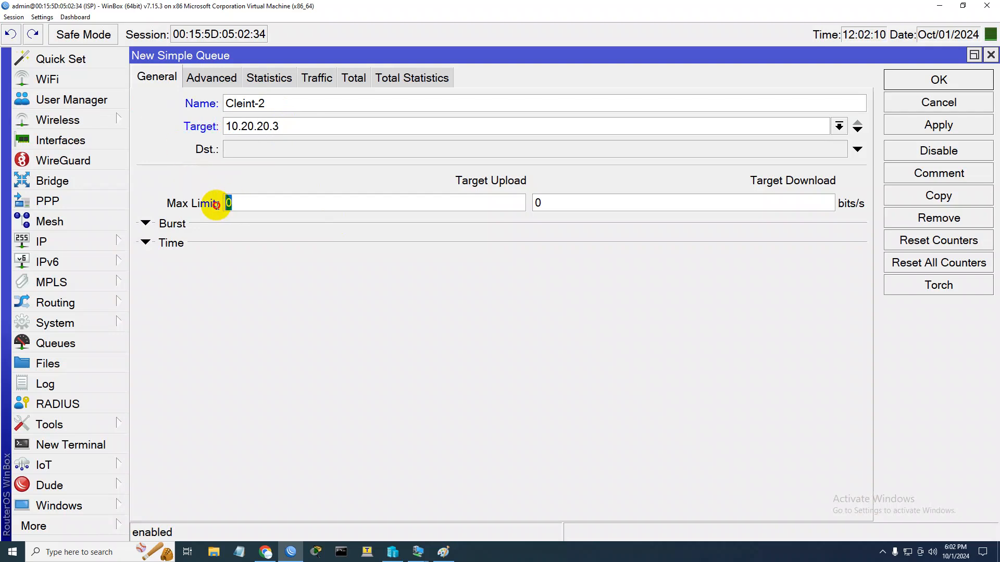
type("3")
left_click_drag(539, 203, 521, 203)
type("3M")
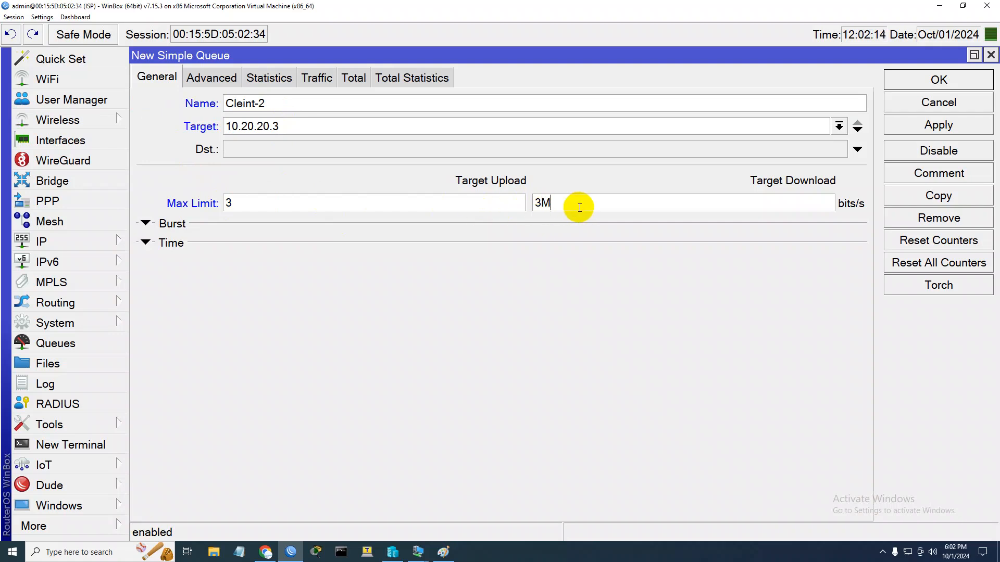
left_click(339, 204)
type("M")
left_click(903, 80)
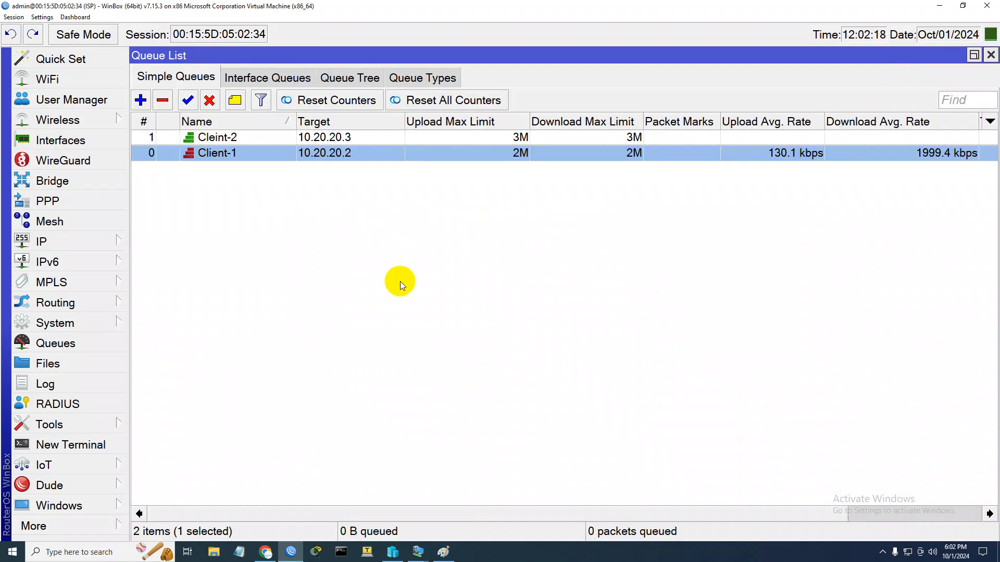
Select the Cleint-2 queue, then switch to the Windows-10 virtual machine and bring up Task Manager's Ethernet graph
left_click(236, 139)
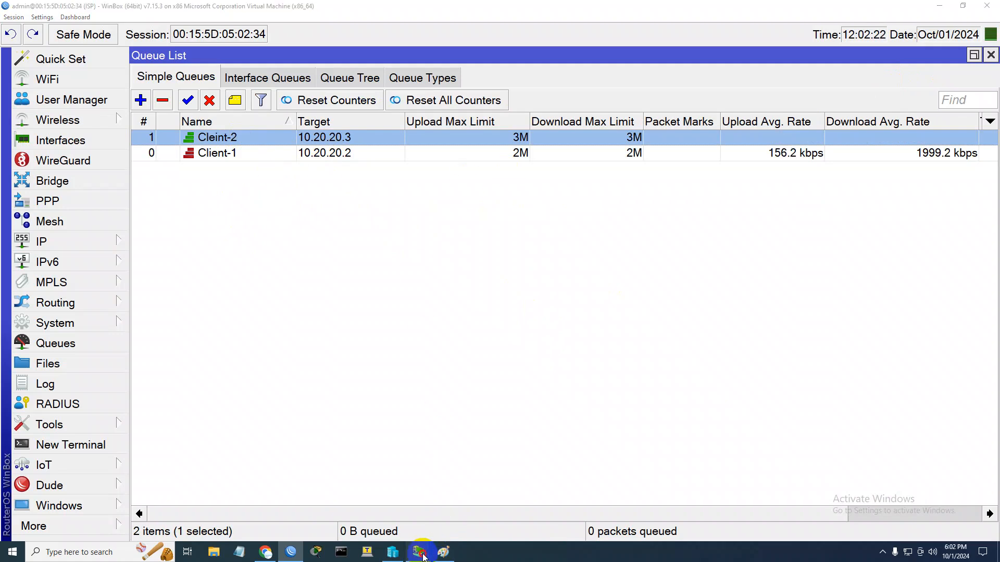
mouse_move(418, 552)
left_click(469, 495)
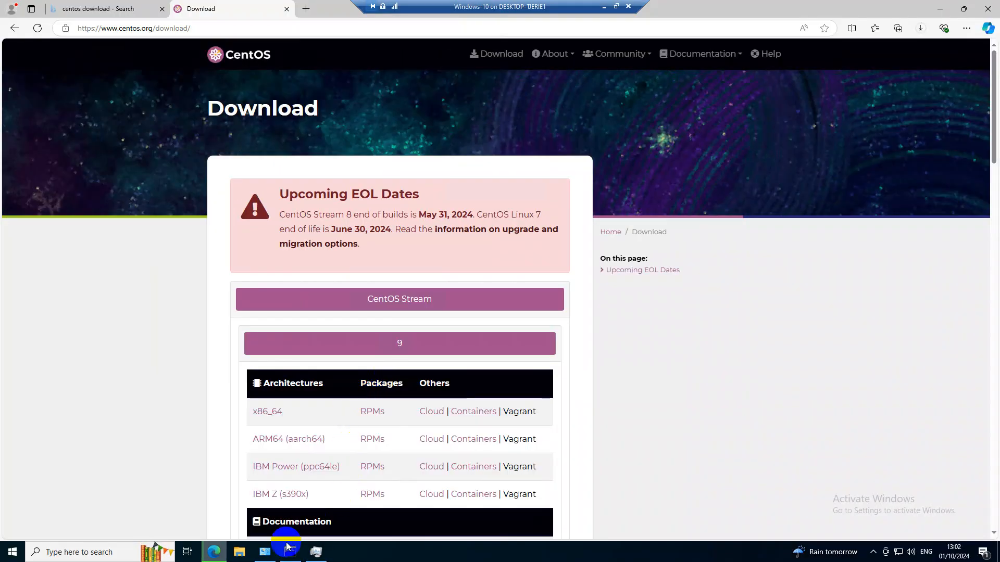
left_click(324, 554)
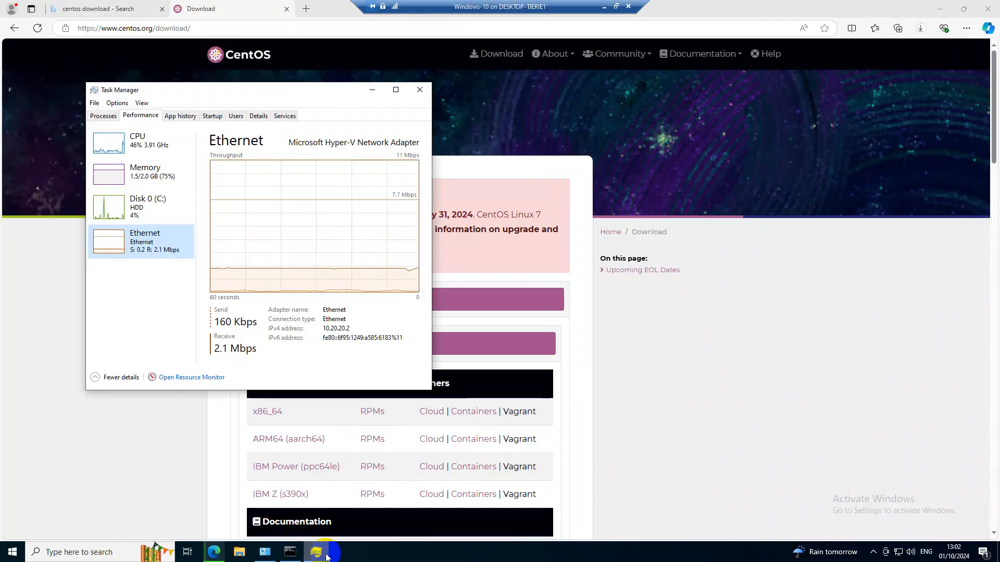
Change the Ethernet adapter's static IPv4 address on the Windows 10 client to 10.20.20.3 and close its dialogs
left_click(264, 553)
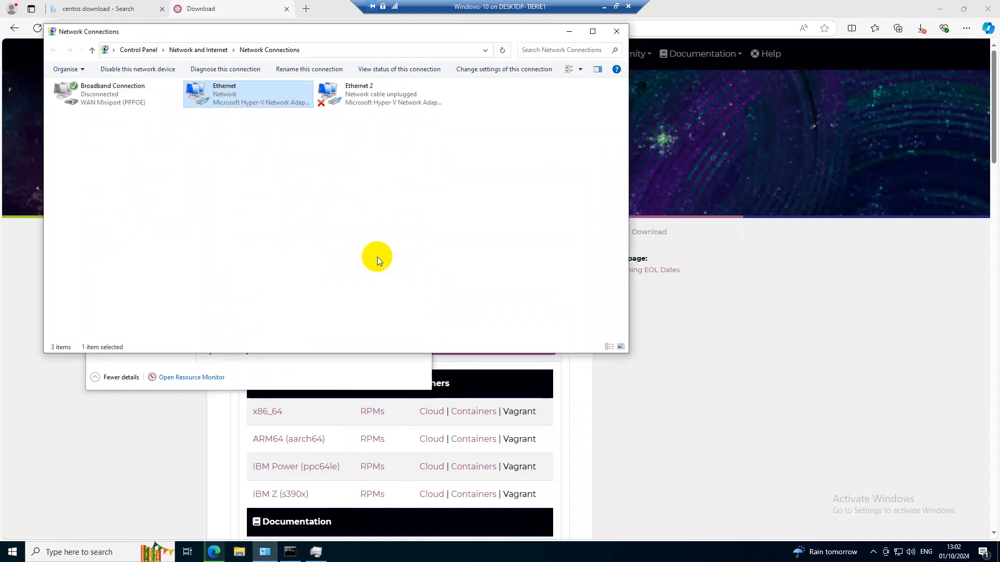
left_click(442, 364)
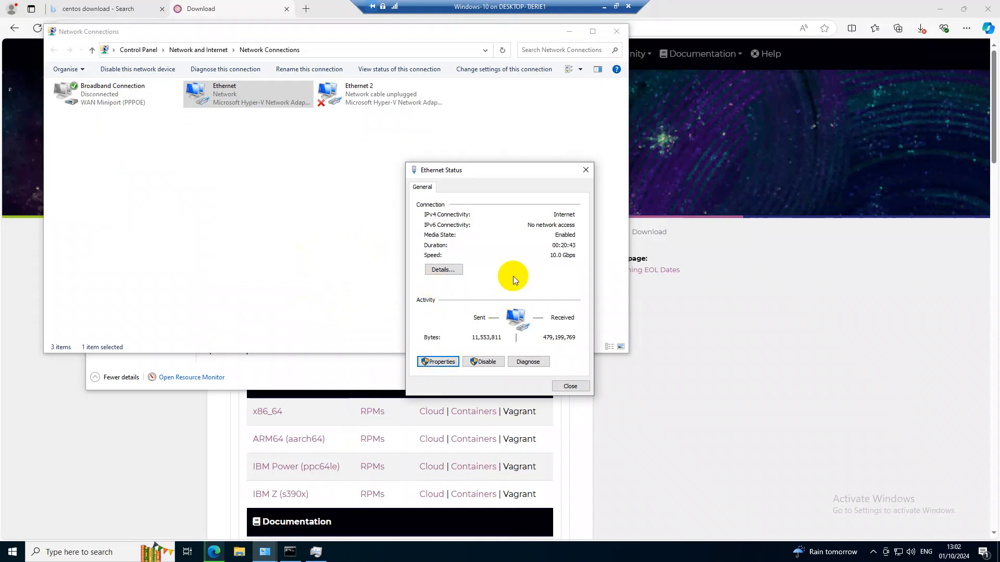
left_click(520, 291)
double_click(521, 292)
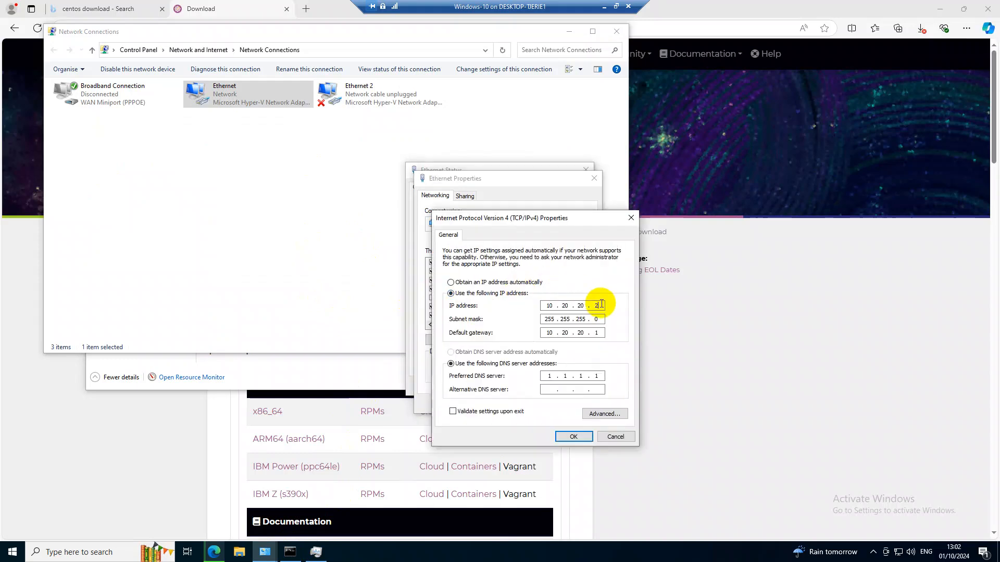
left_click(574, 436)
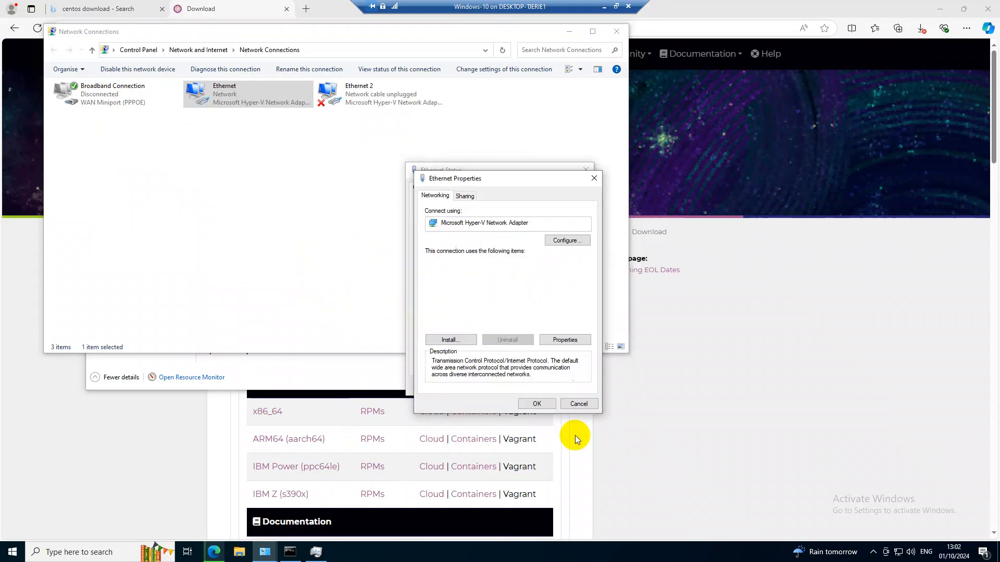
left_click(534, 405)
left_click(569, 386)
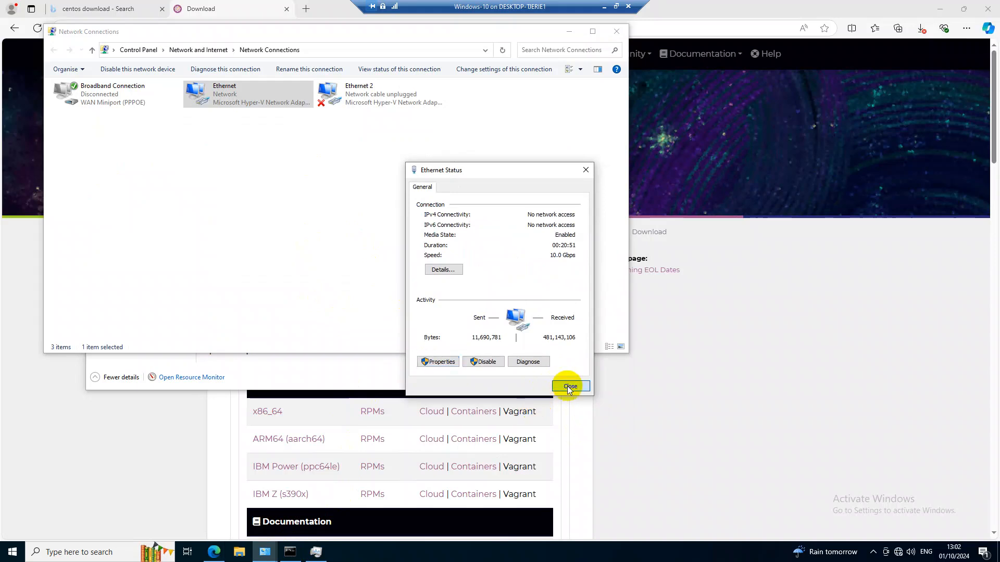
Disable the Ethernet adapter and enable it again in Network Connections
right_click(243, 93)
left_click(270, 102)
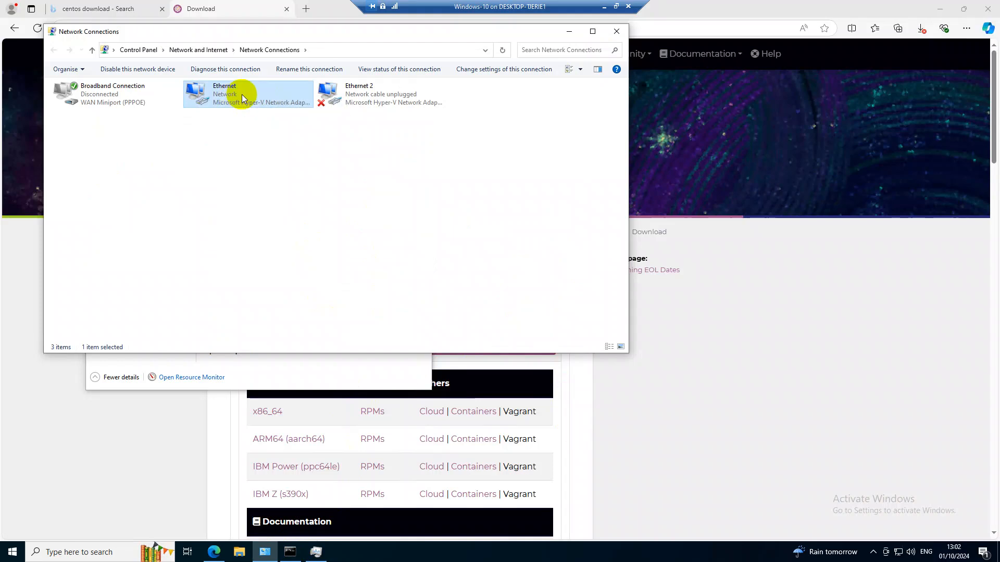
right_click(242, 95)
right_click(188, 166)
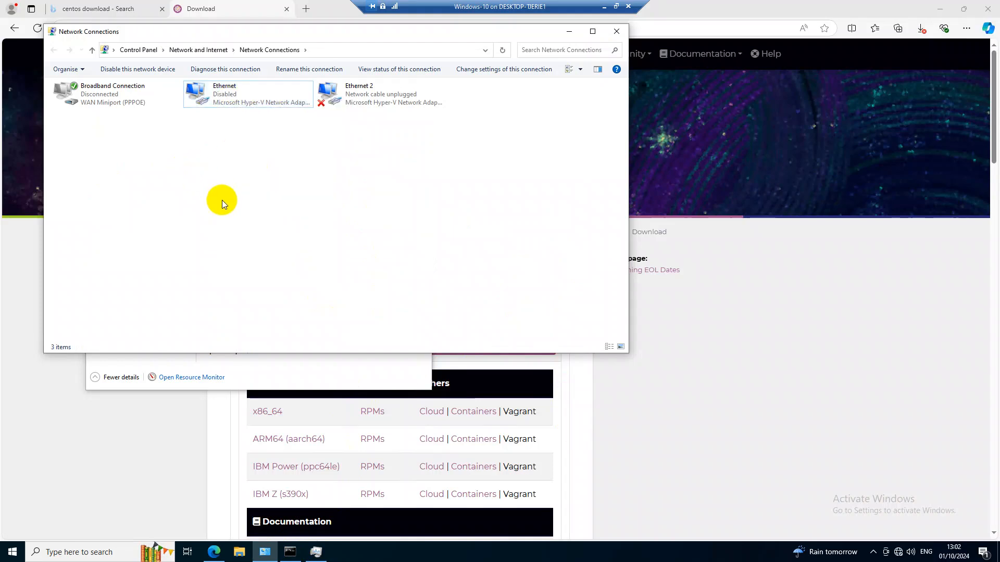
left_click(223, 207)
double_click(224, 92)
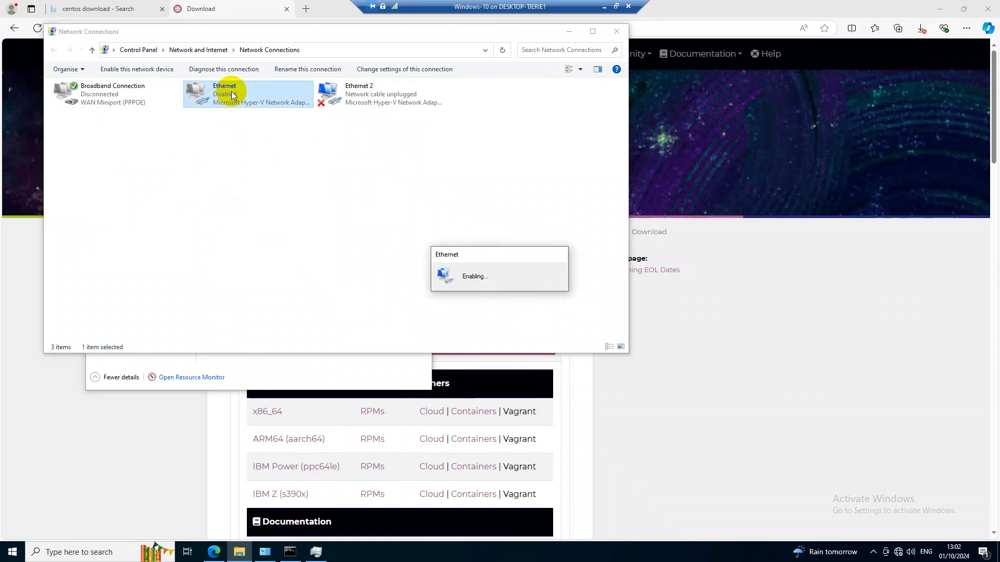
Resume the three interrupted CentOS-Stream-9 ISO downloads in the browser
left_click(828, 137)
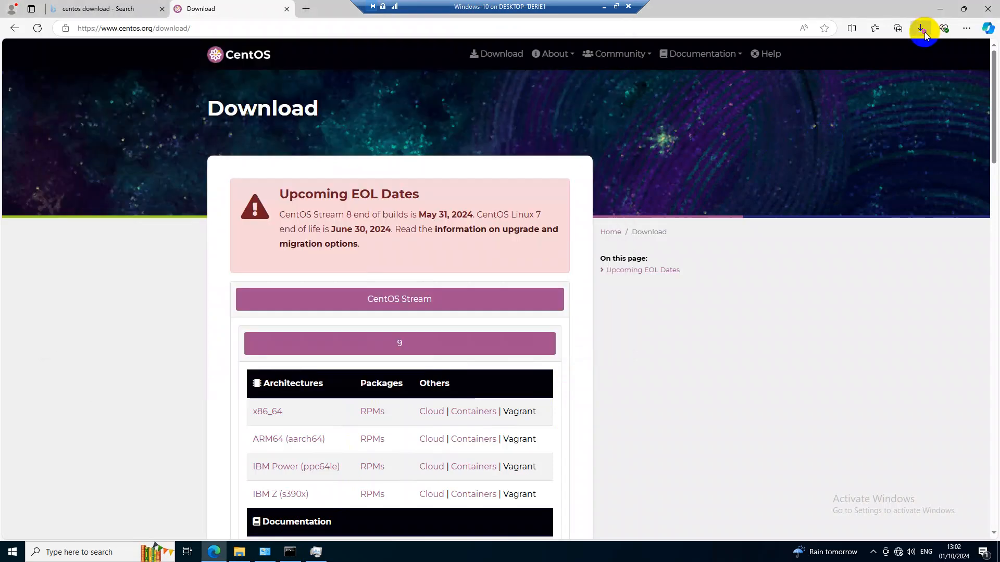
left_click(923, 32)
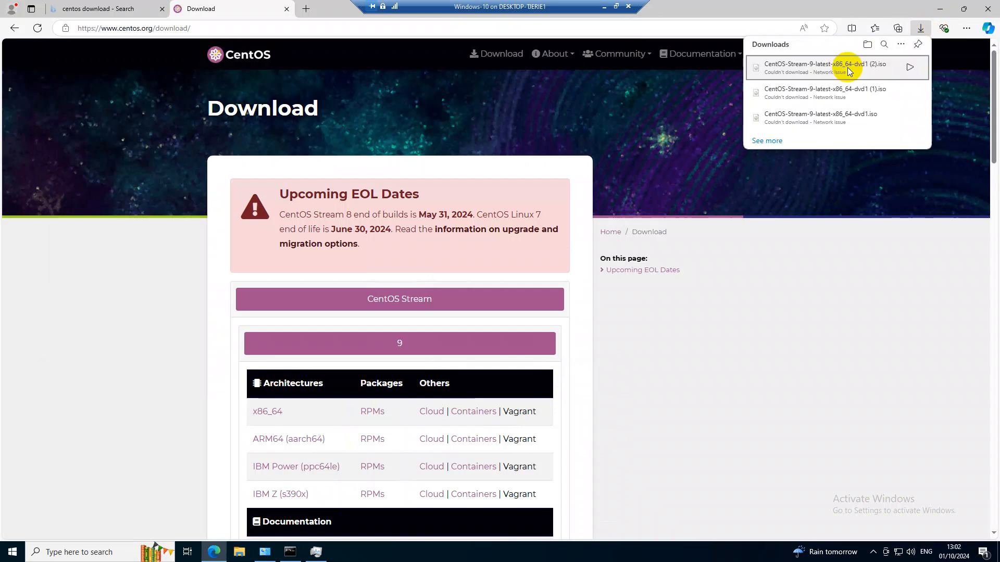
left_click(912, 67)
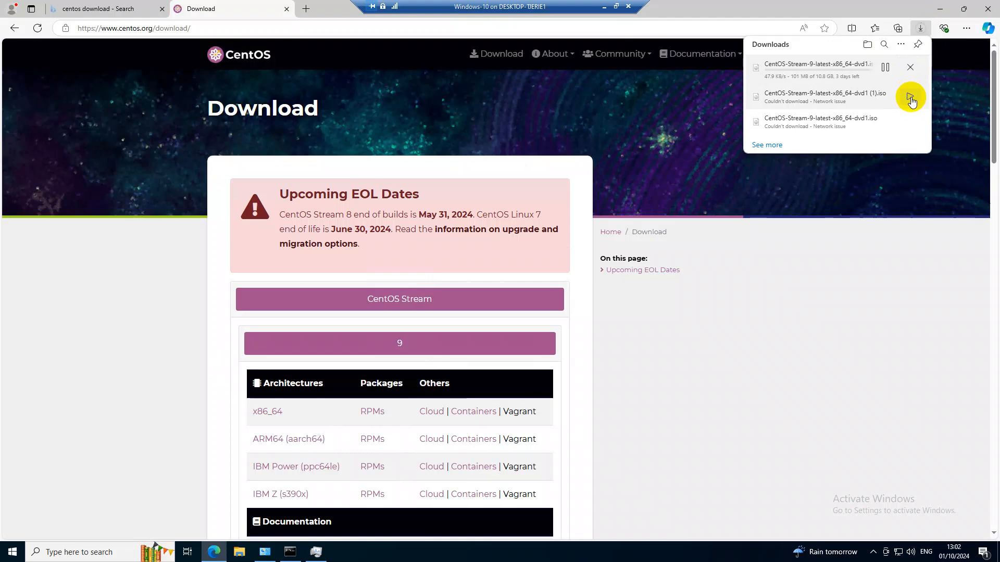
left_click(910, 95)
left_click(909, 128)
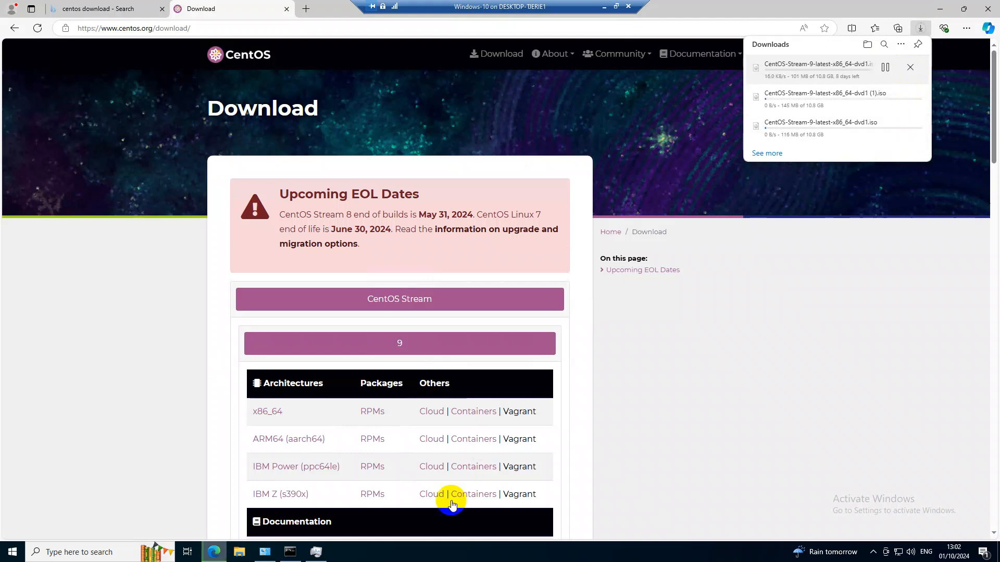
Return to WinBox, check the Cleint-2 queue's rates, and open a blank simple queue to review its name, target and max limit fields
left_click(604, 7)
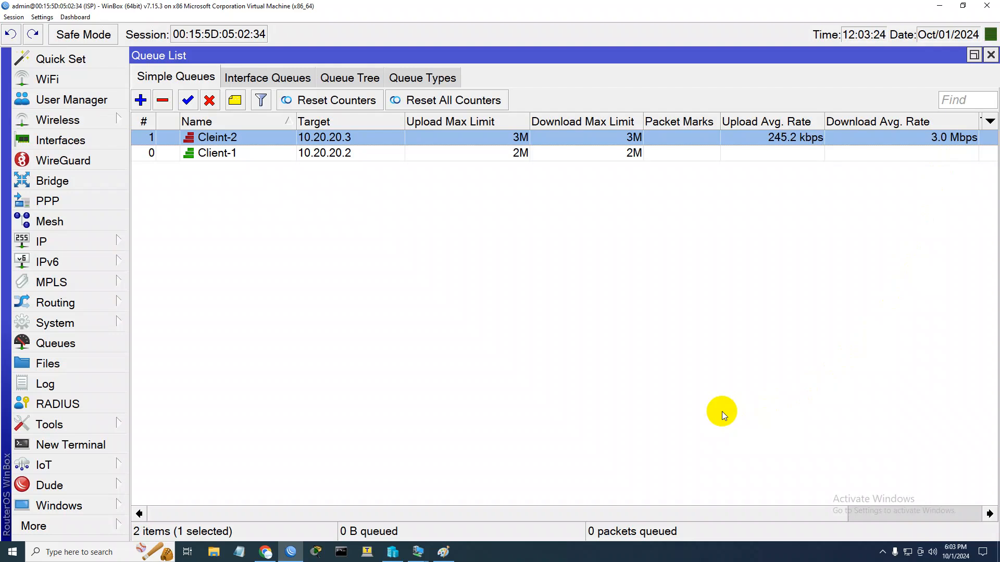
left_click(141, 100)
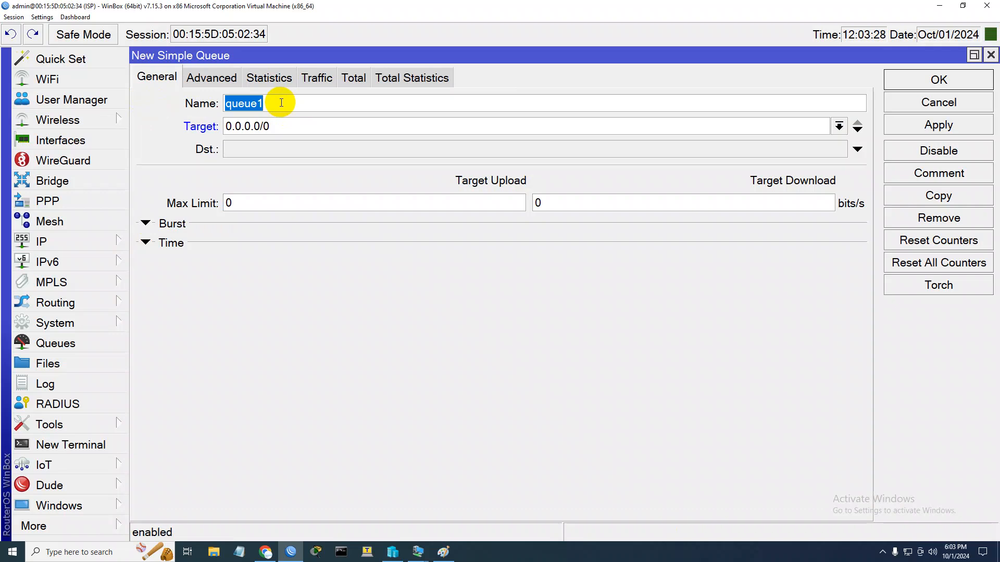
key("Tab")
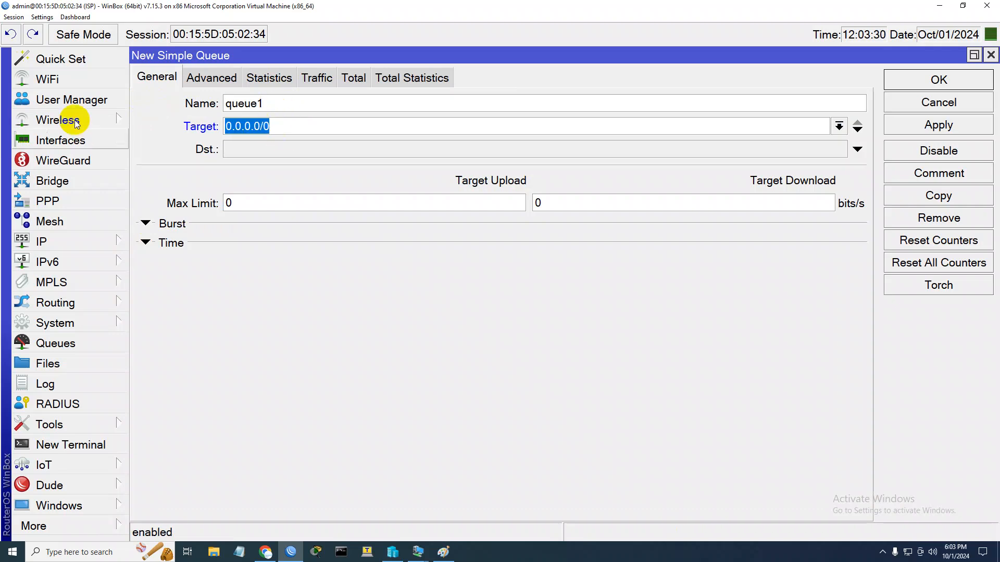
left_click(225, 203)
left_click(580, 208)
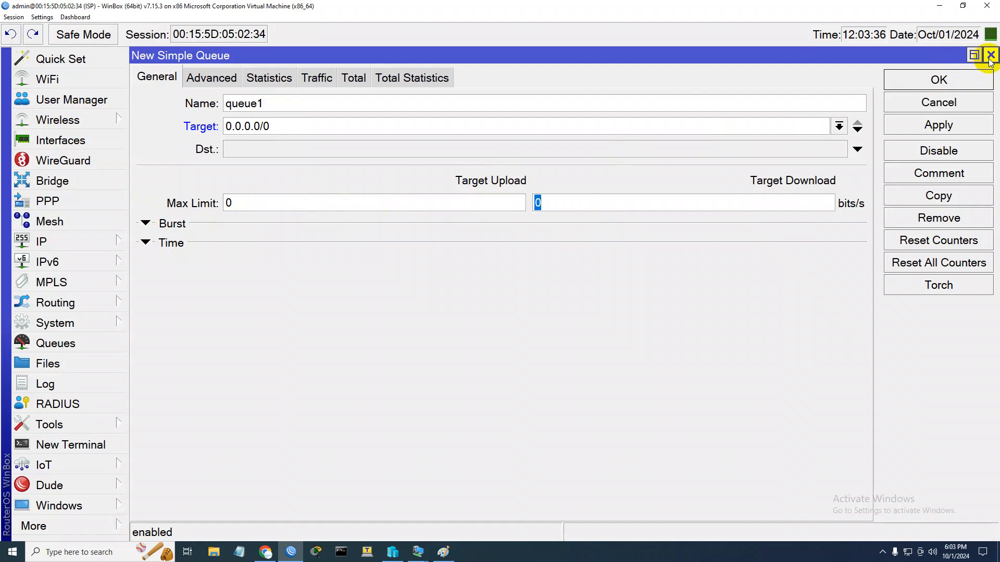
key("Tab")
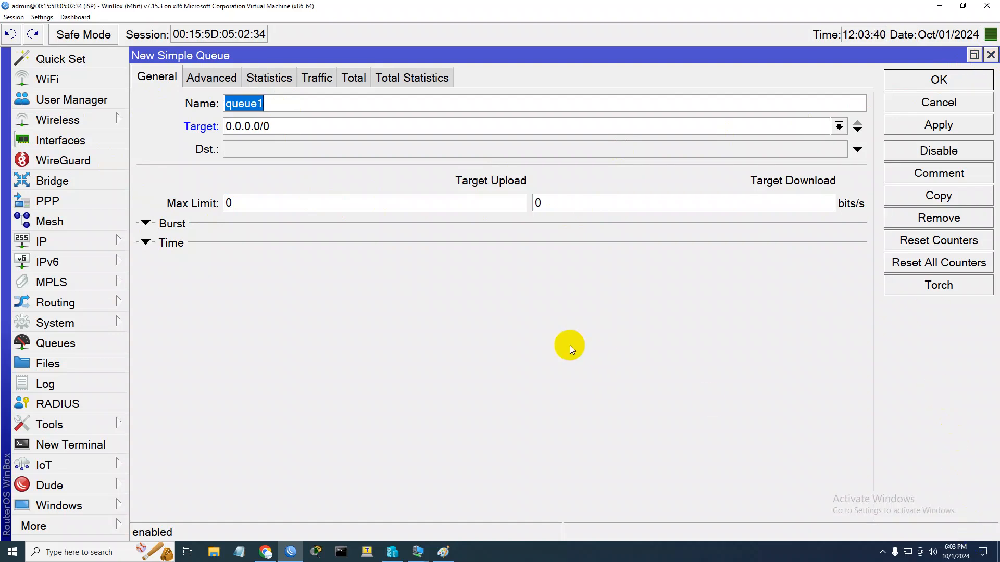